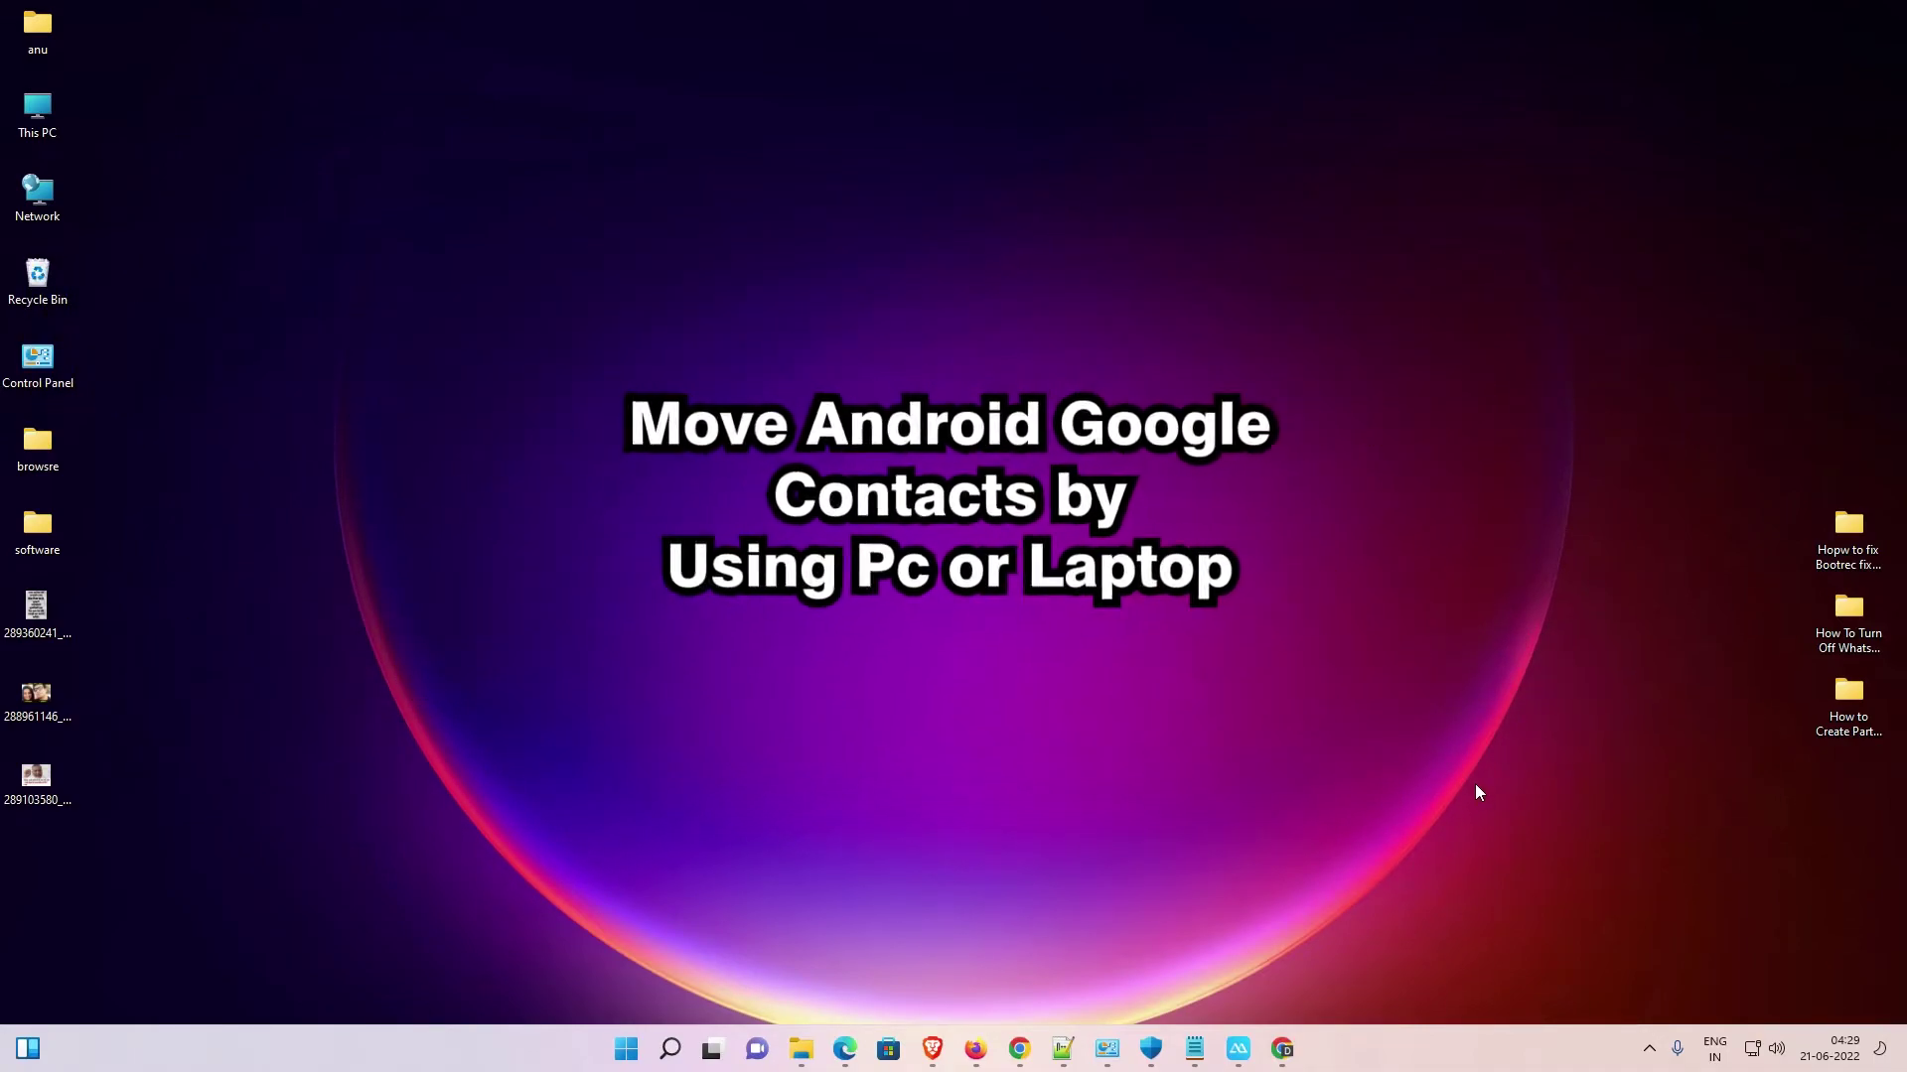
# Restore the Chrome window showing the signed-in Google home page
pyautogui.click(1284, 1044)
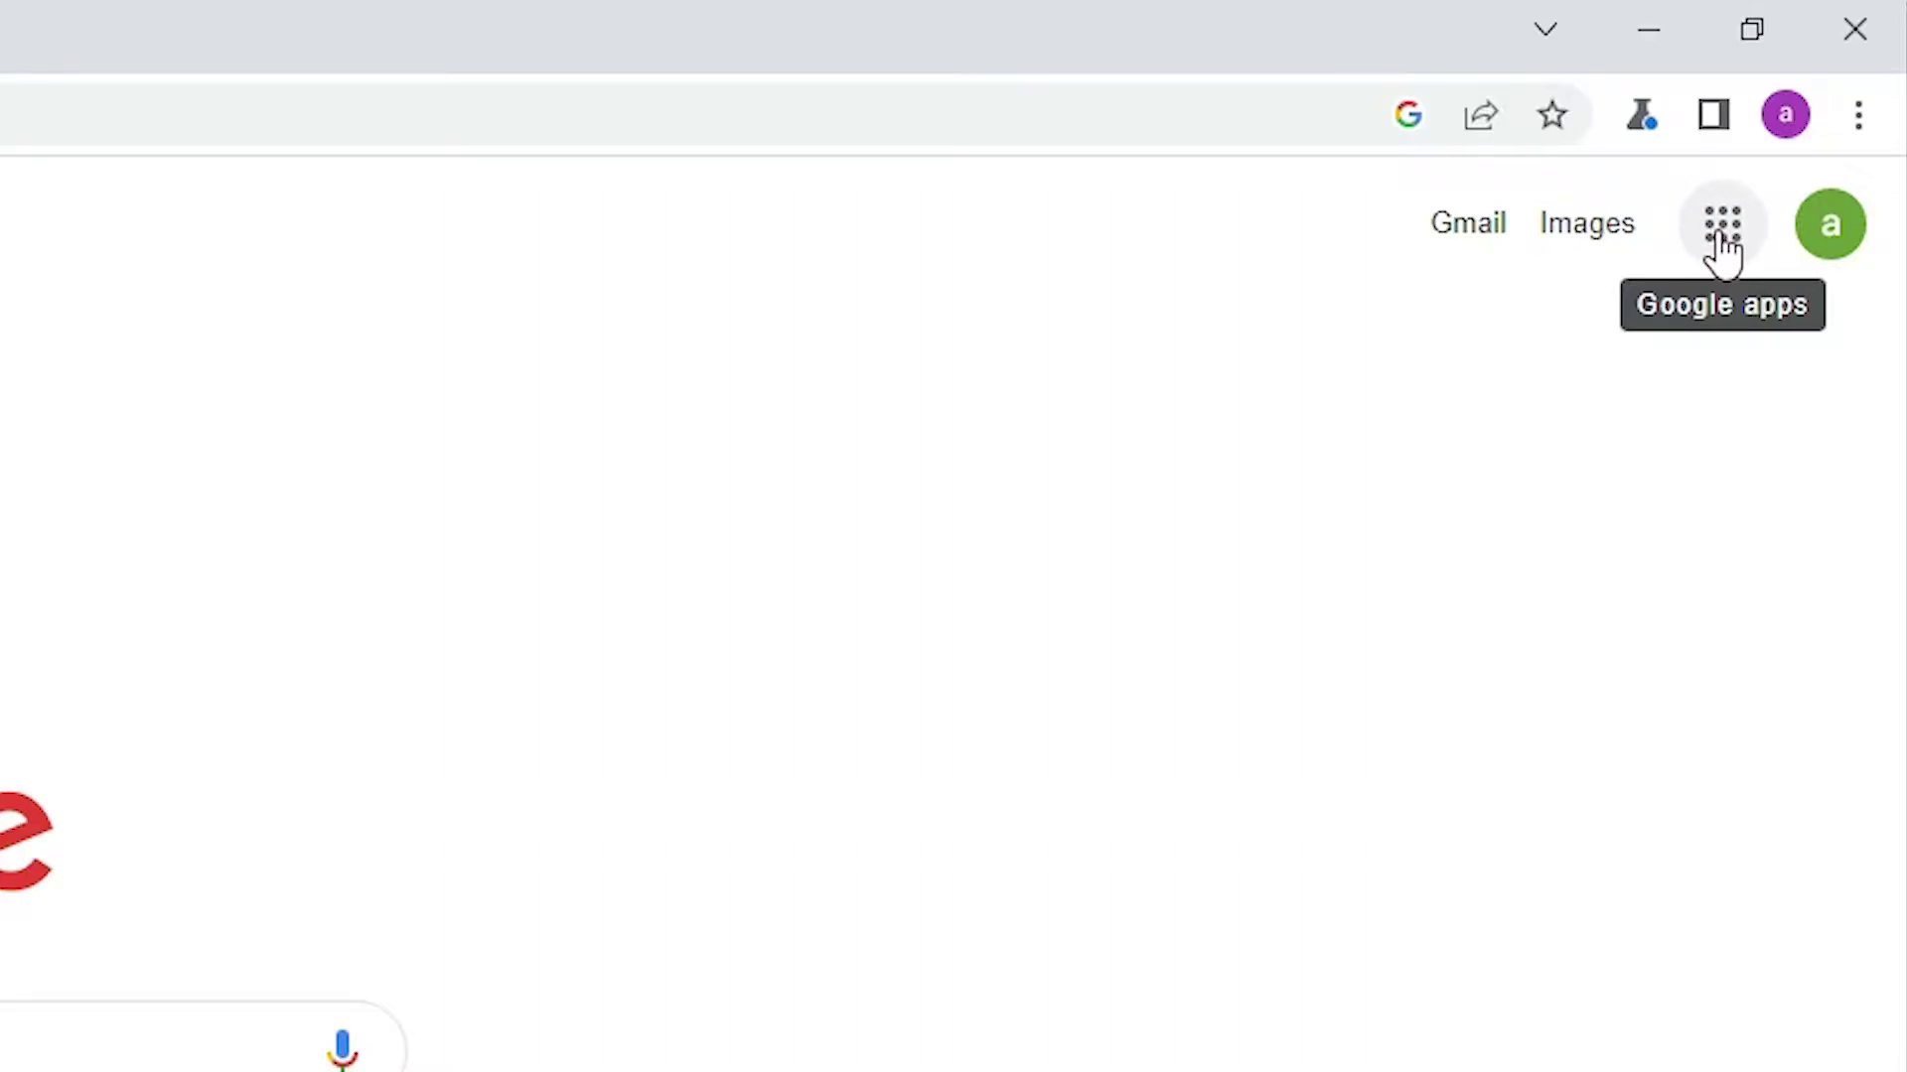
# Open Google Contacts from the Google apps grid to list the account's 73 contacts
pyautogui.click(1721, 241)
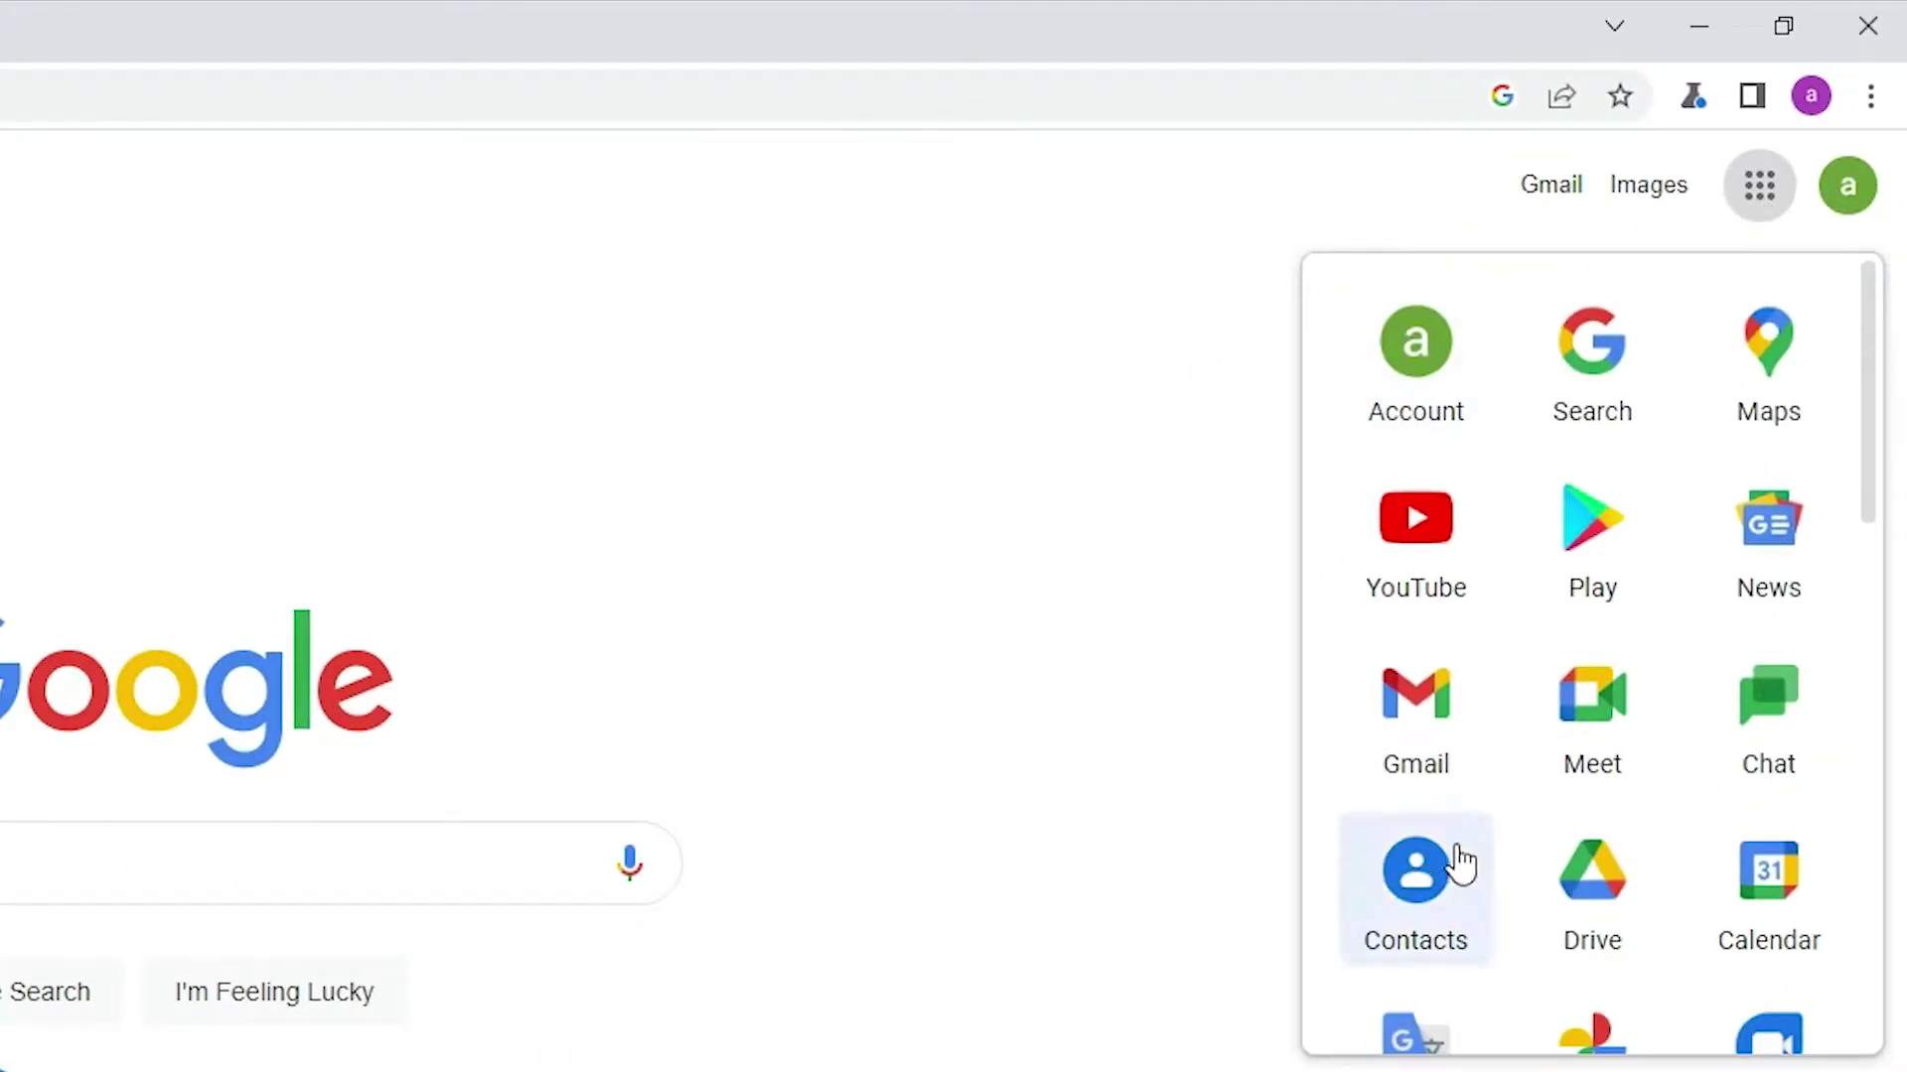
pyautogui.click(1437, 914)
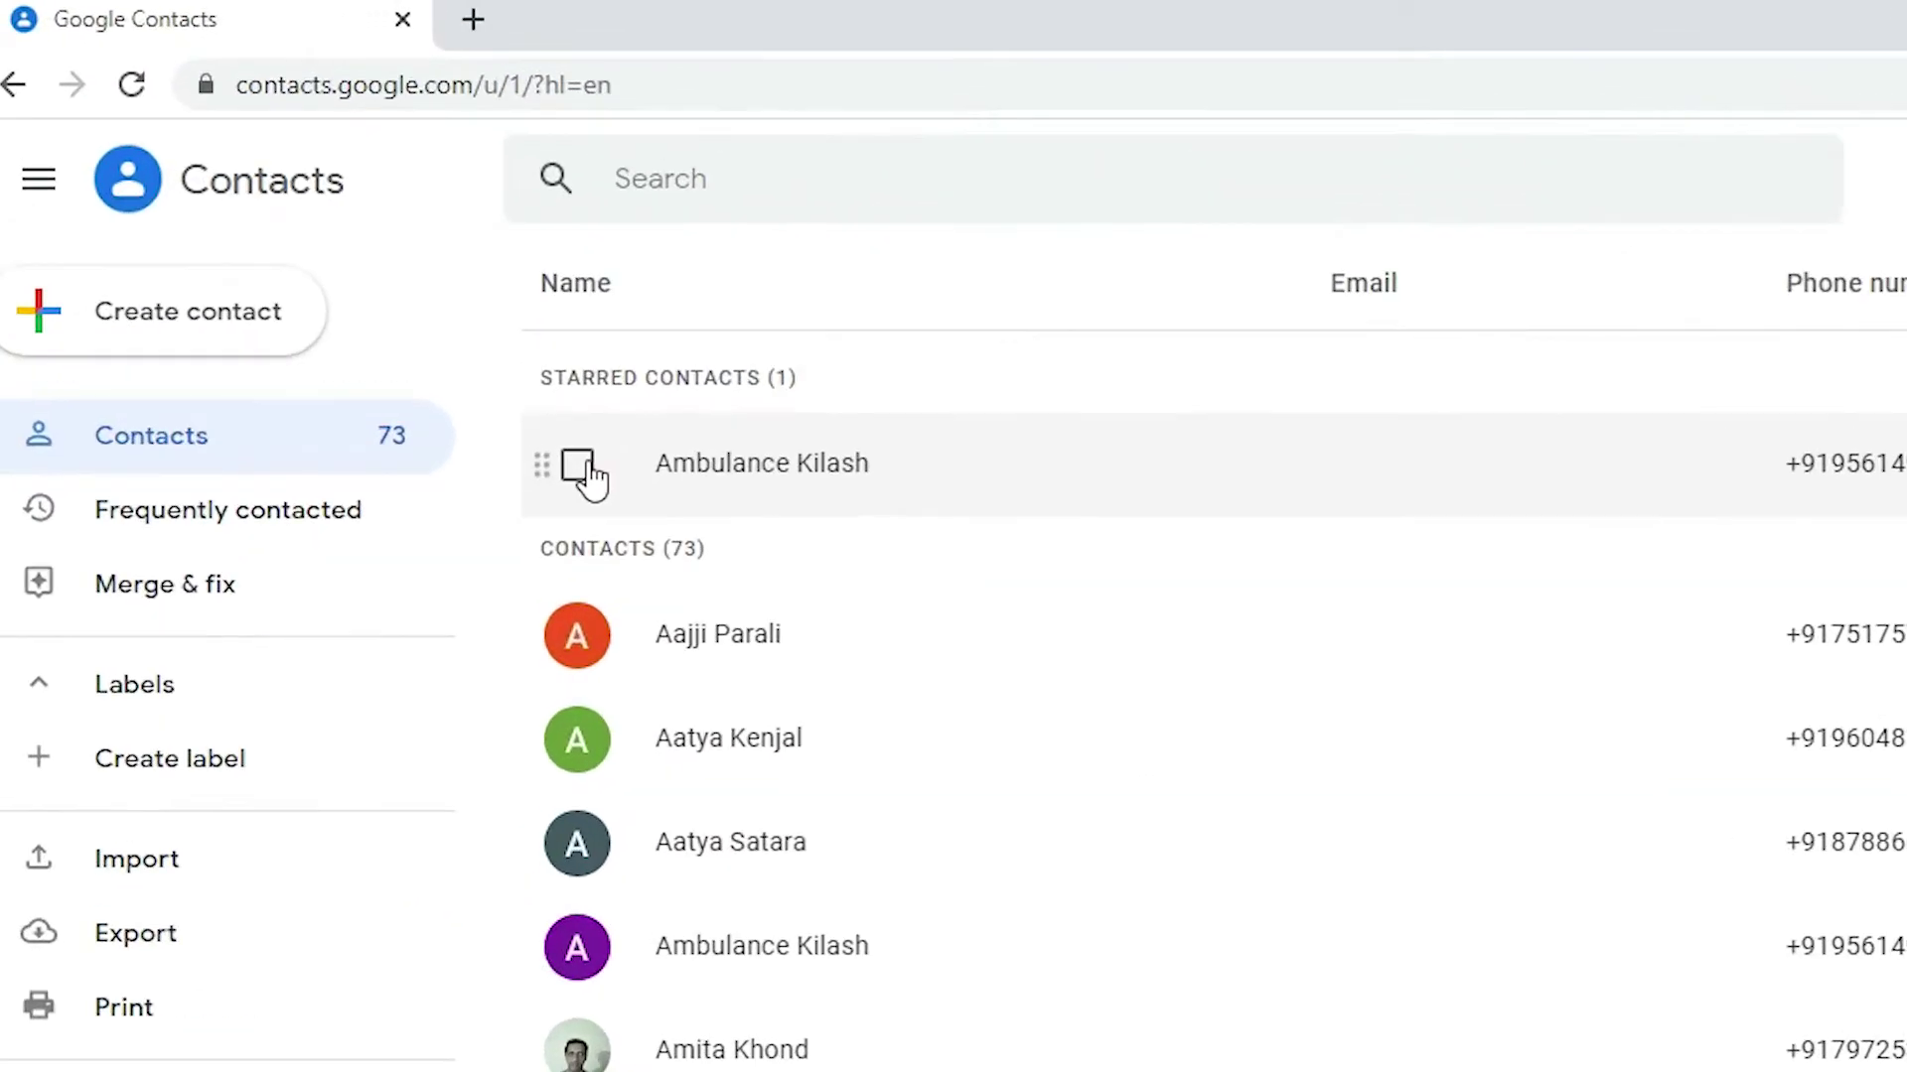
# Check the starred contact and three more contacts, then look at the selection actions
pyautogui.moveTo(647, 494)
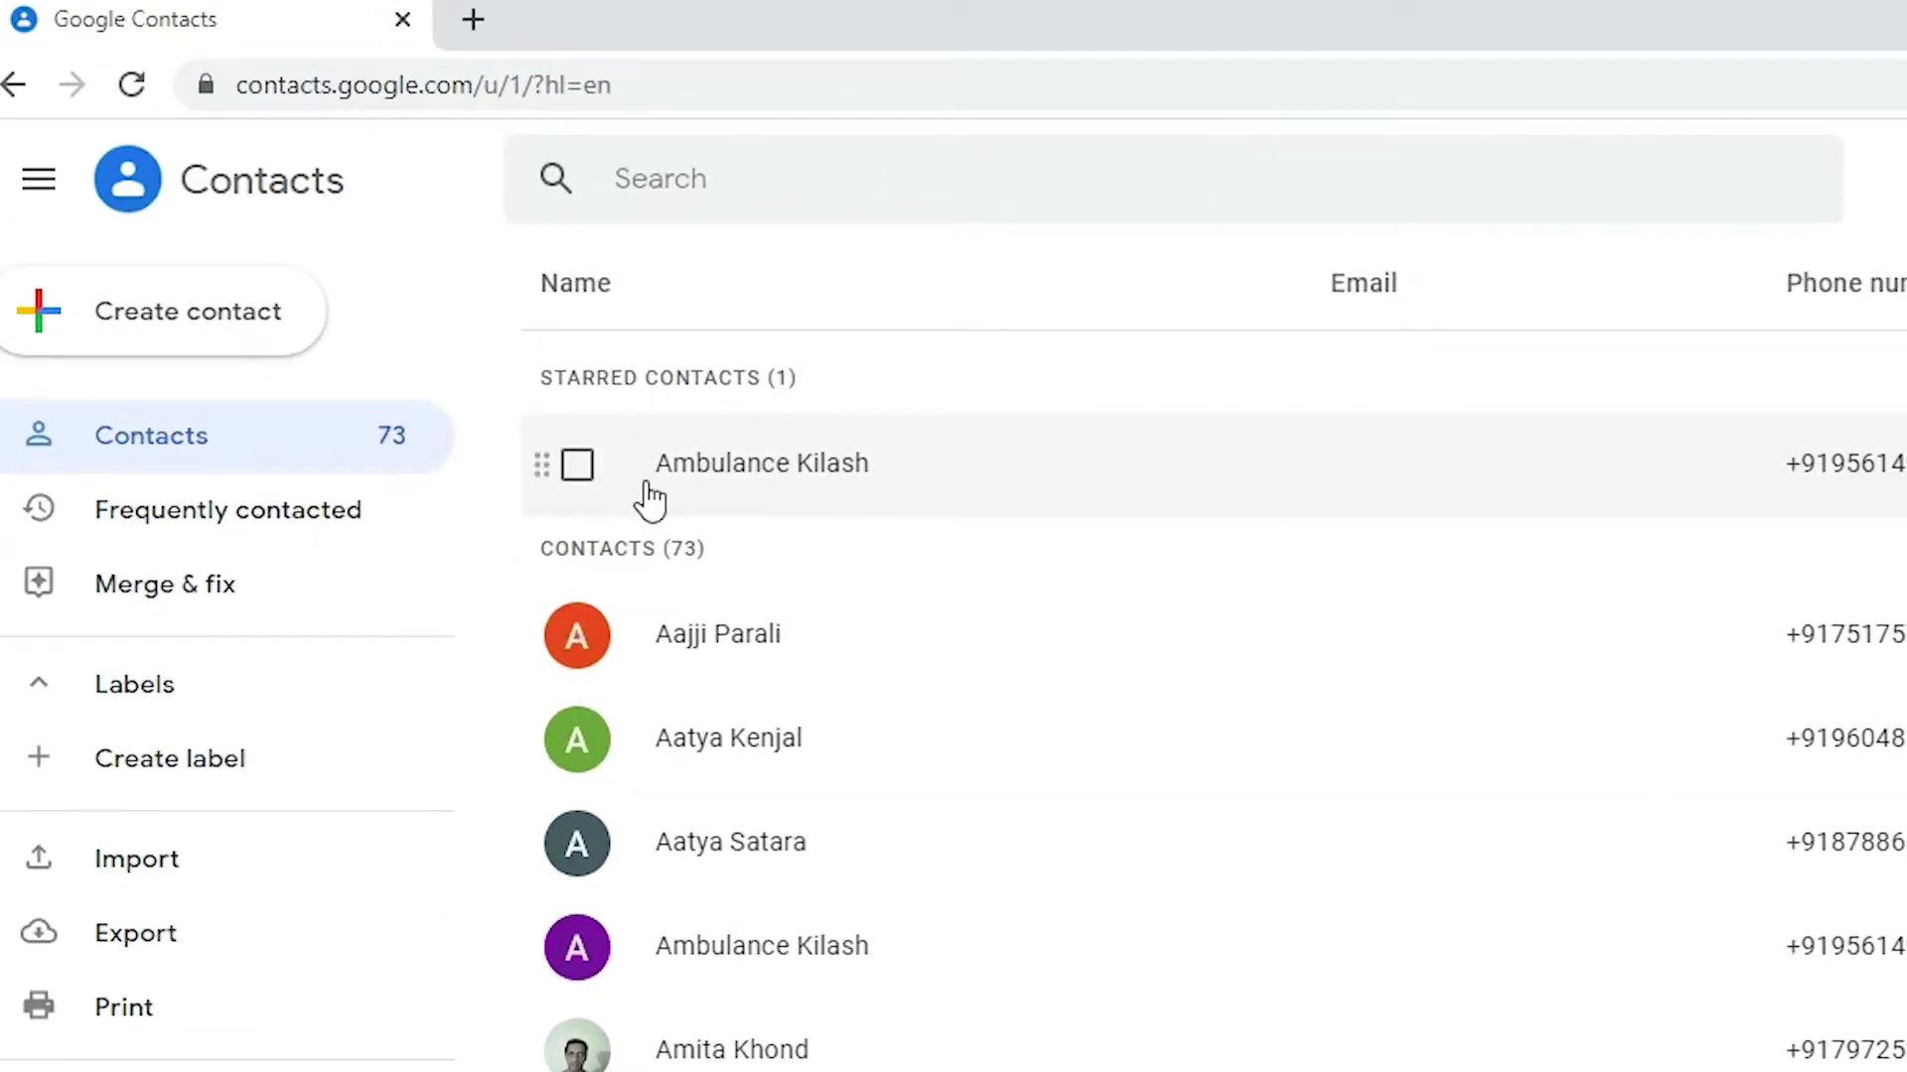
pyautogui.click(576, 469)
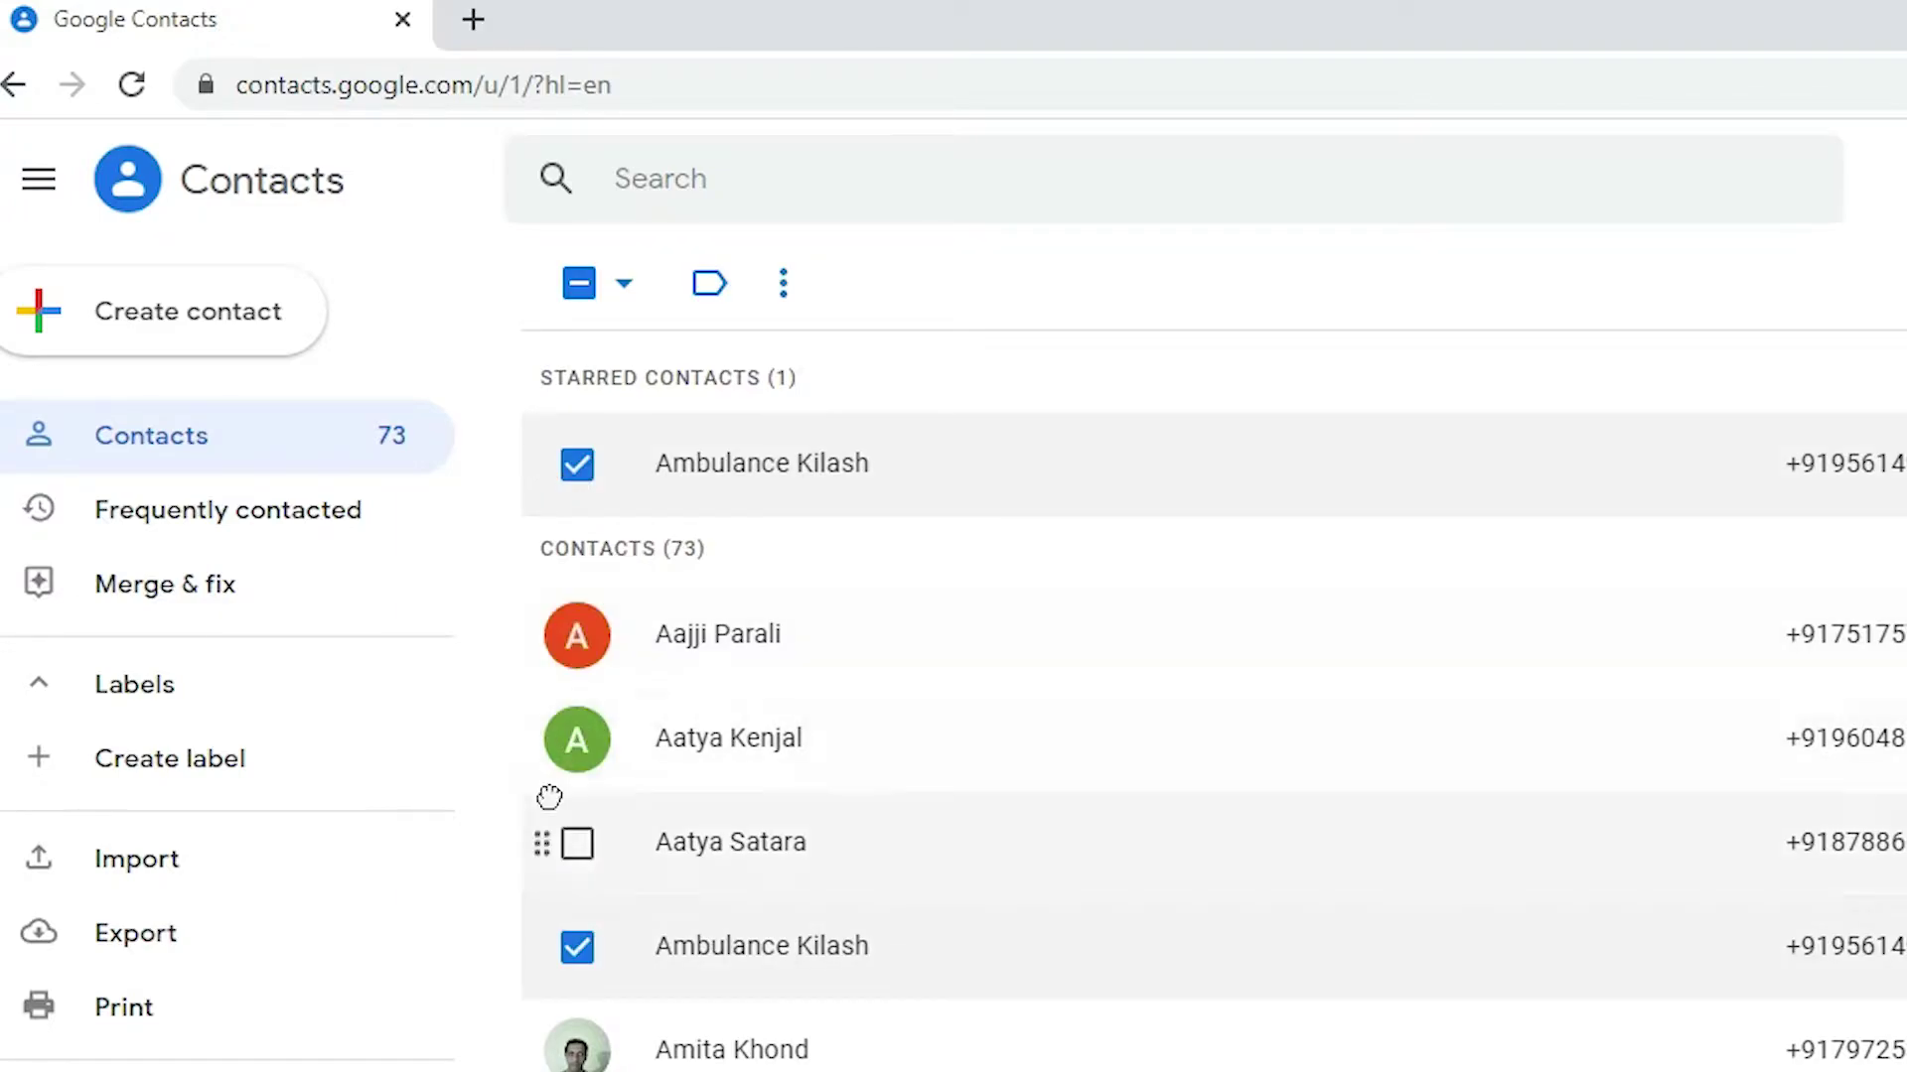
pyautogui.click(580, 741)
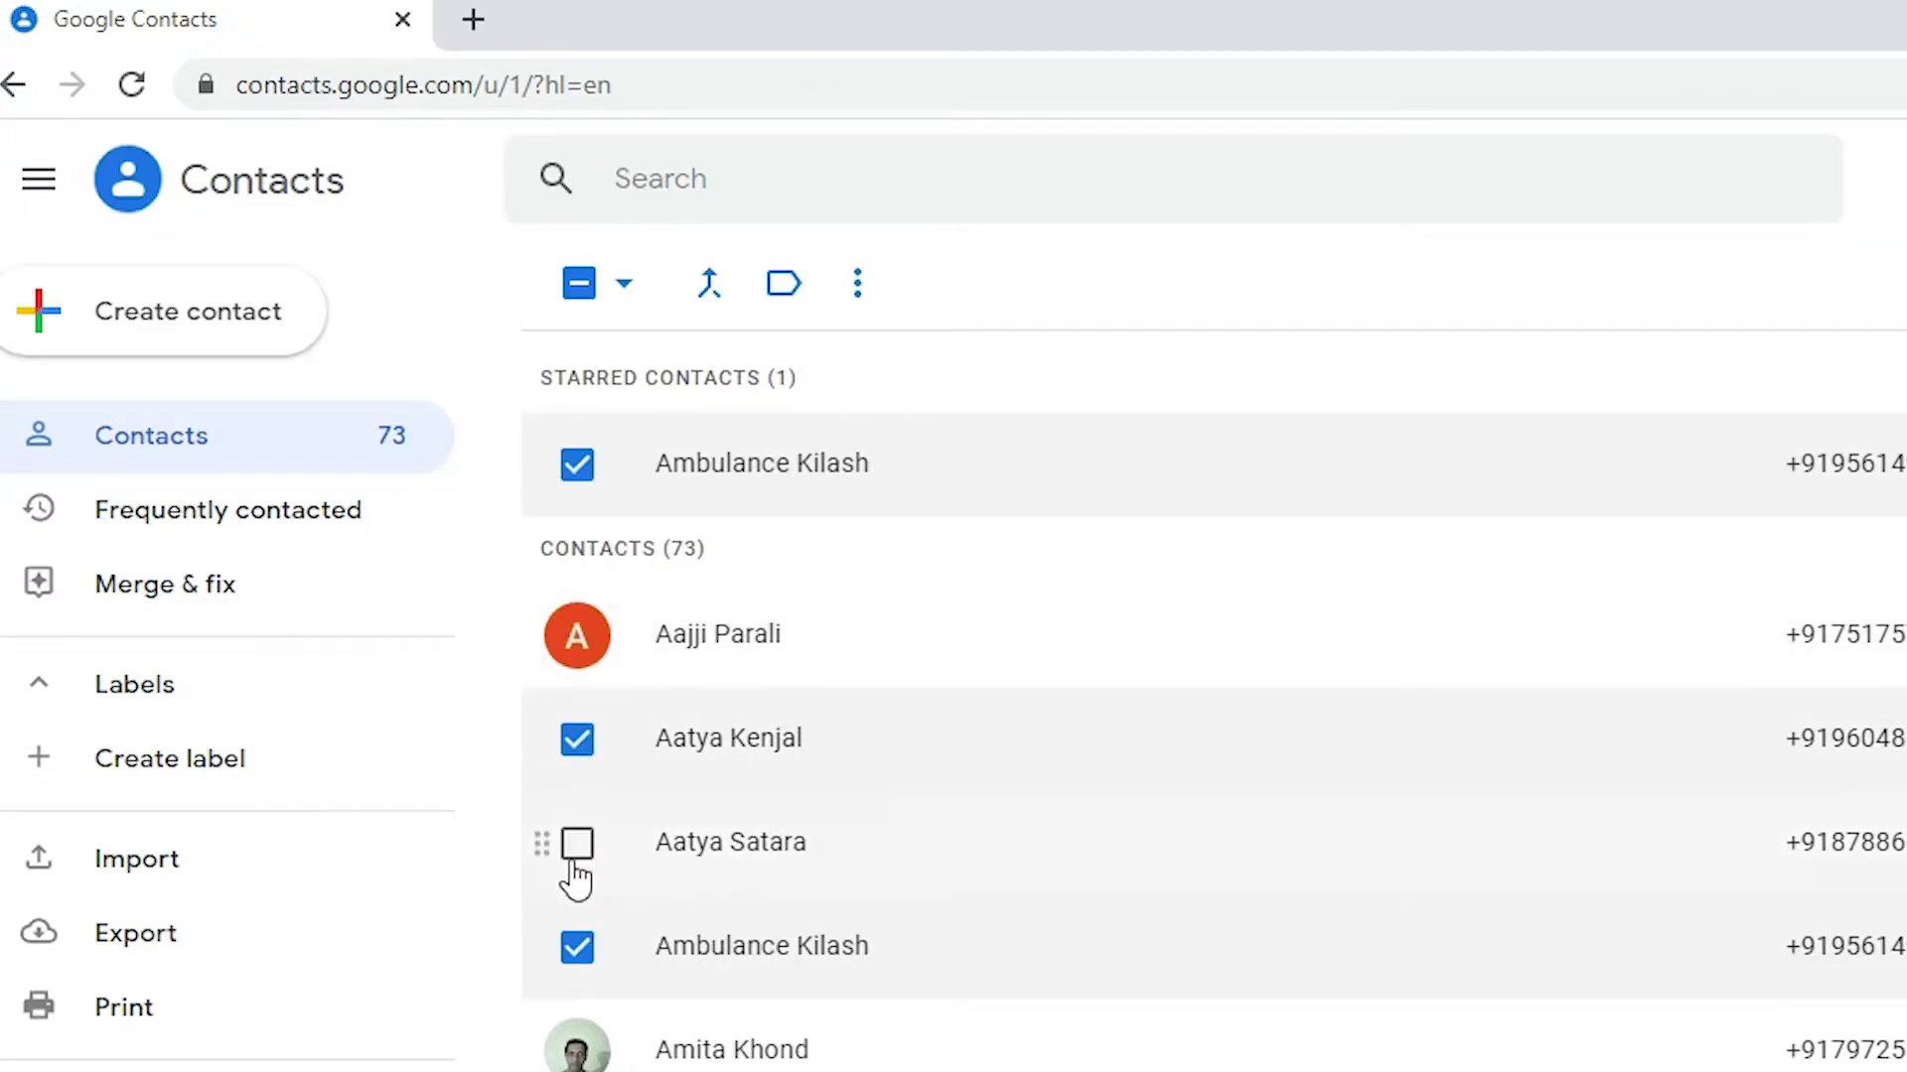
pyautogui.click(576, 852)
pyautogui.click(576, 1050)
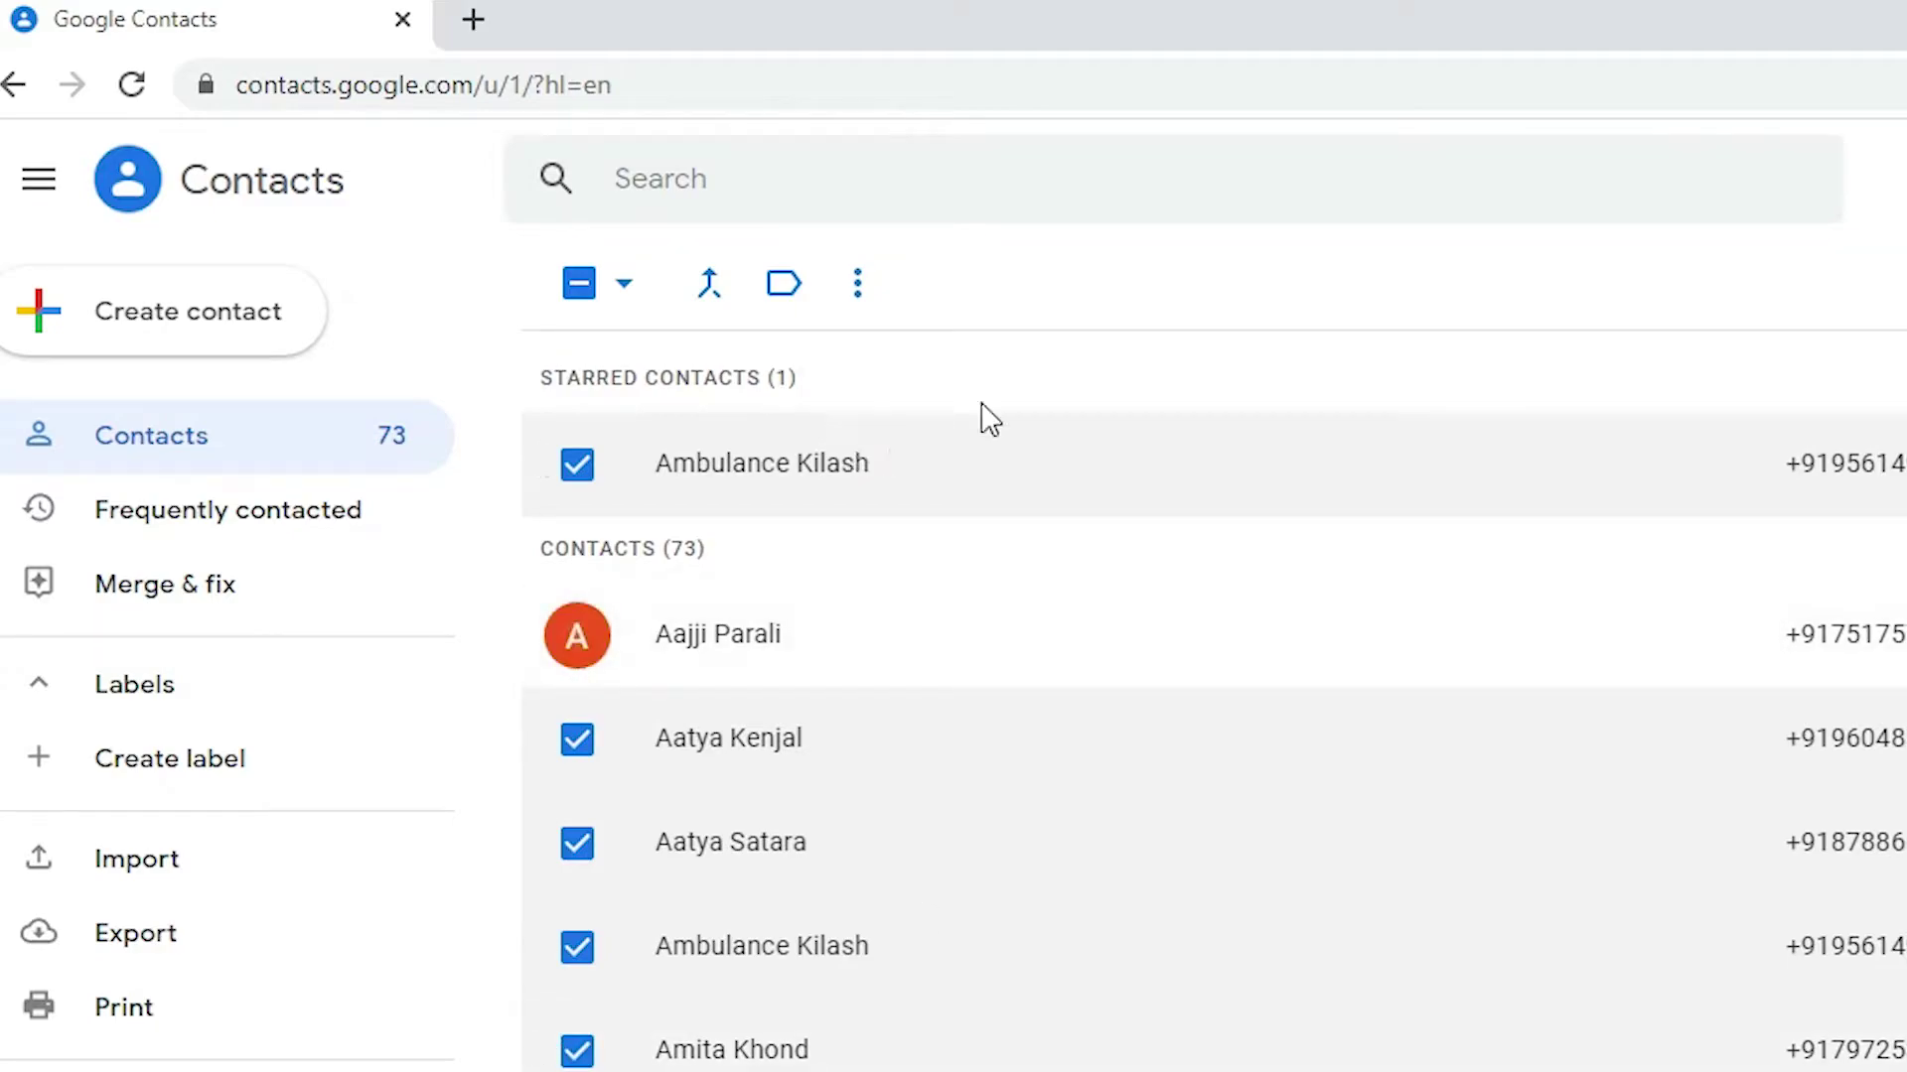
pyautogui.click(859, 288)
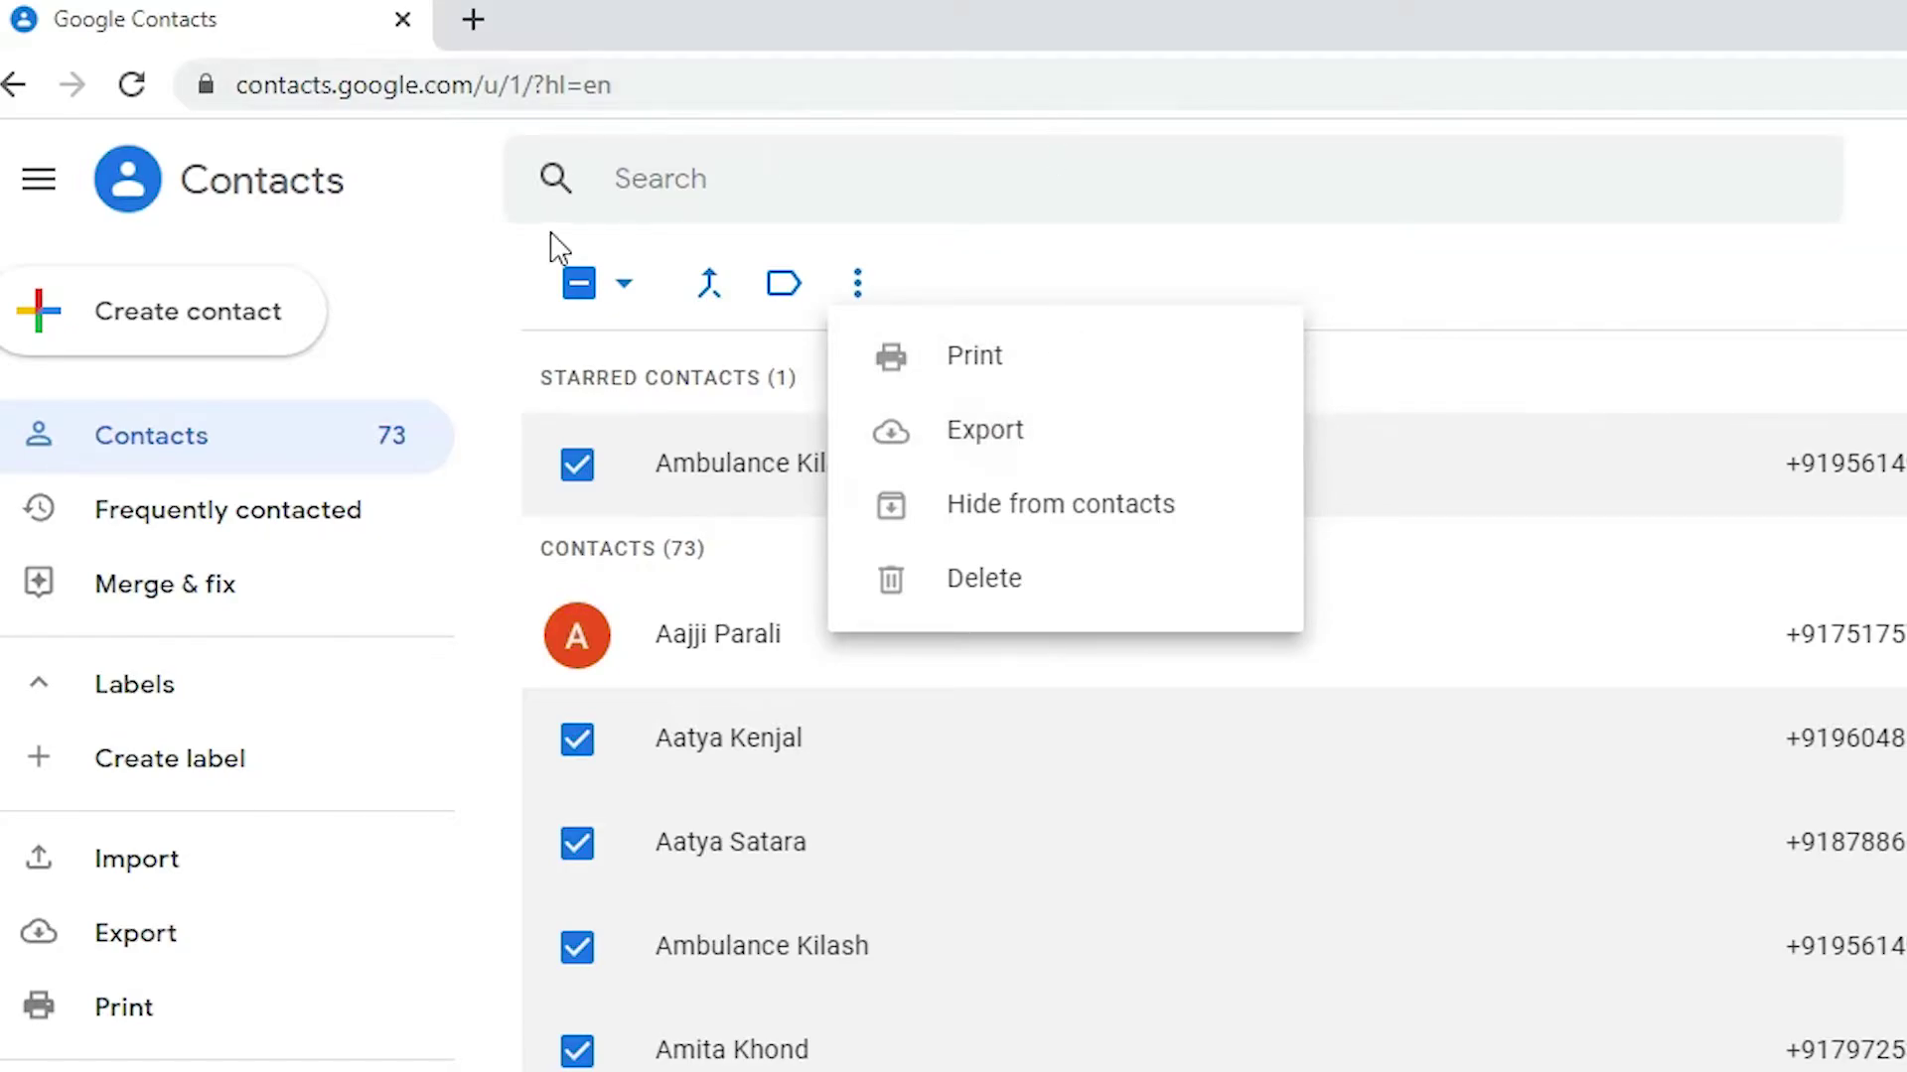
pyautogui.click(934, 194)
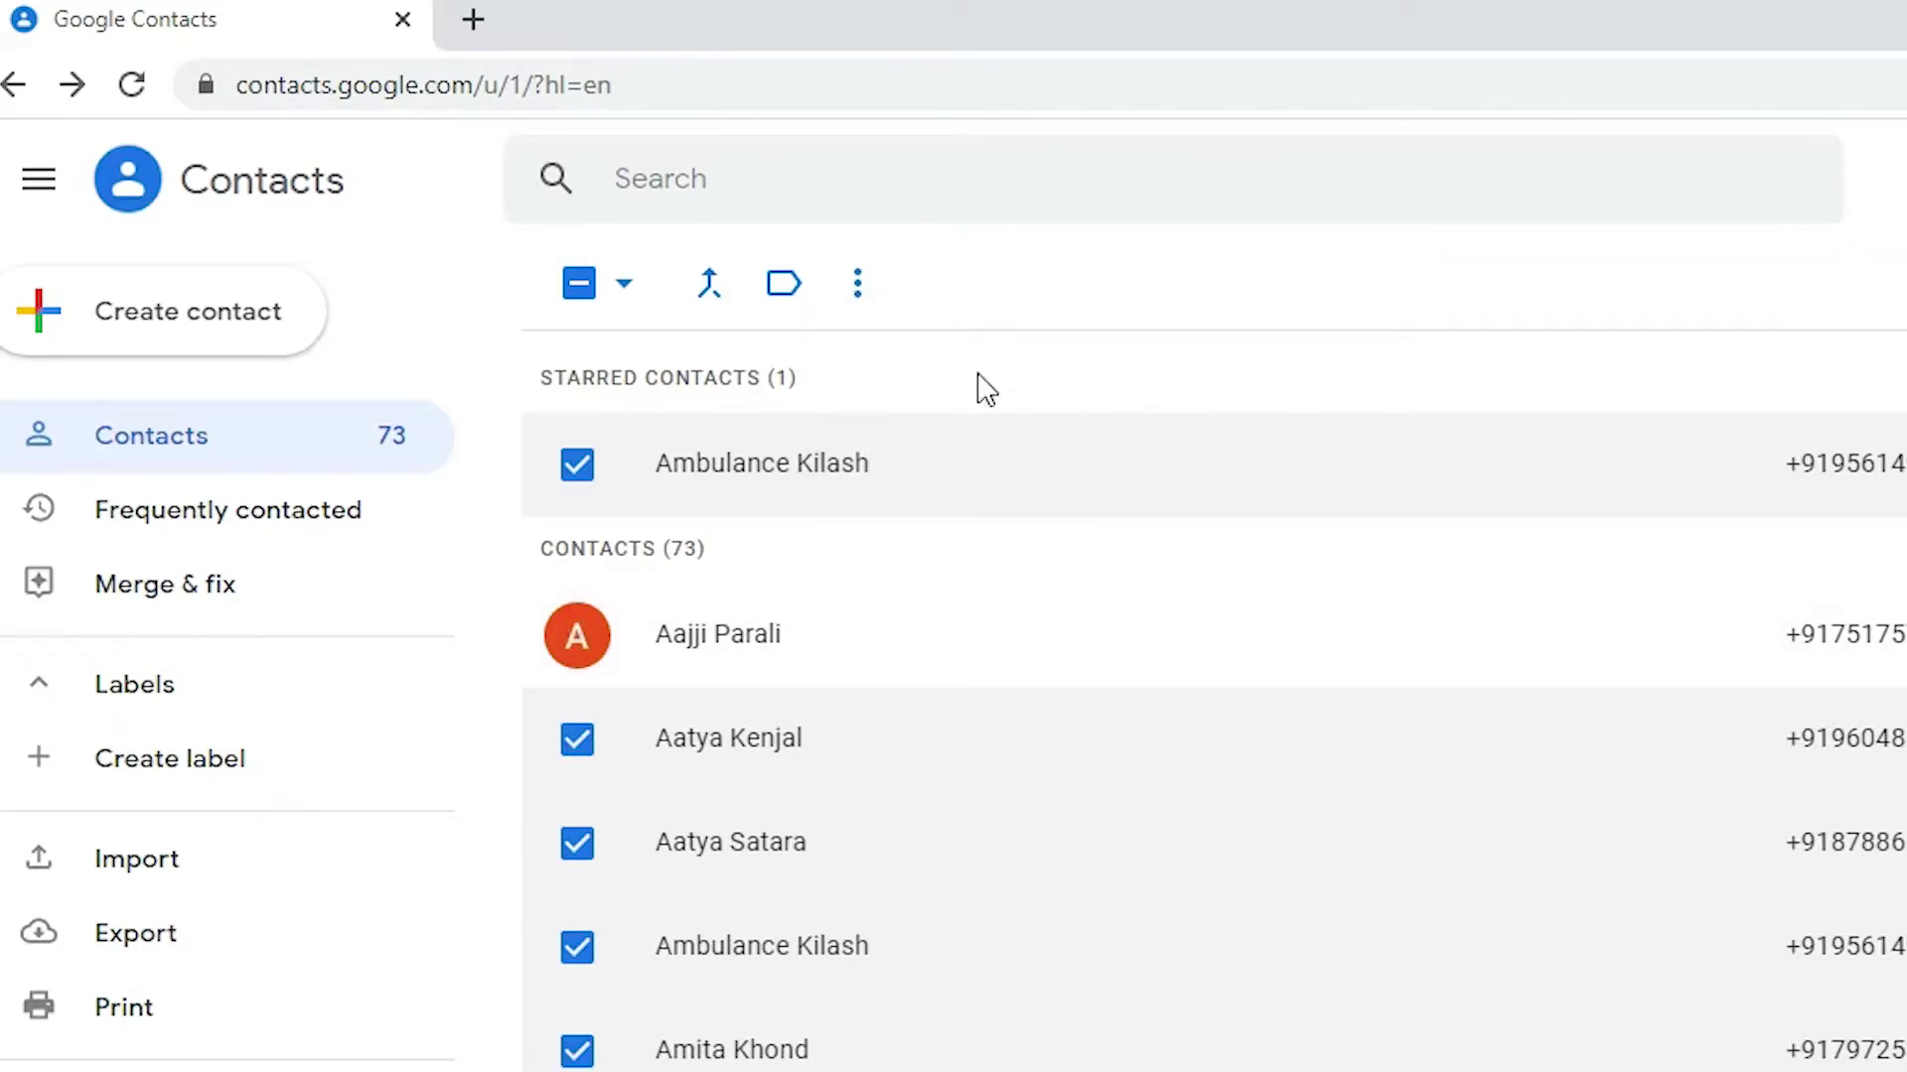
# Add another contact, then use the Selection actions dropdown to select All contacts
pyautogui.click(577, 635)
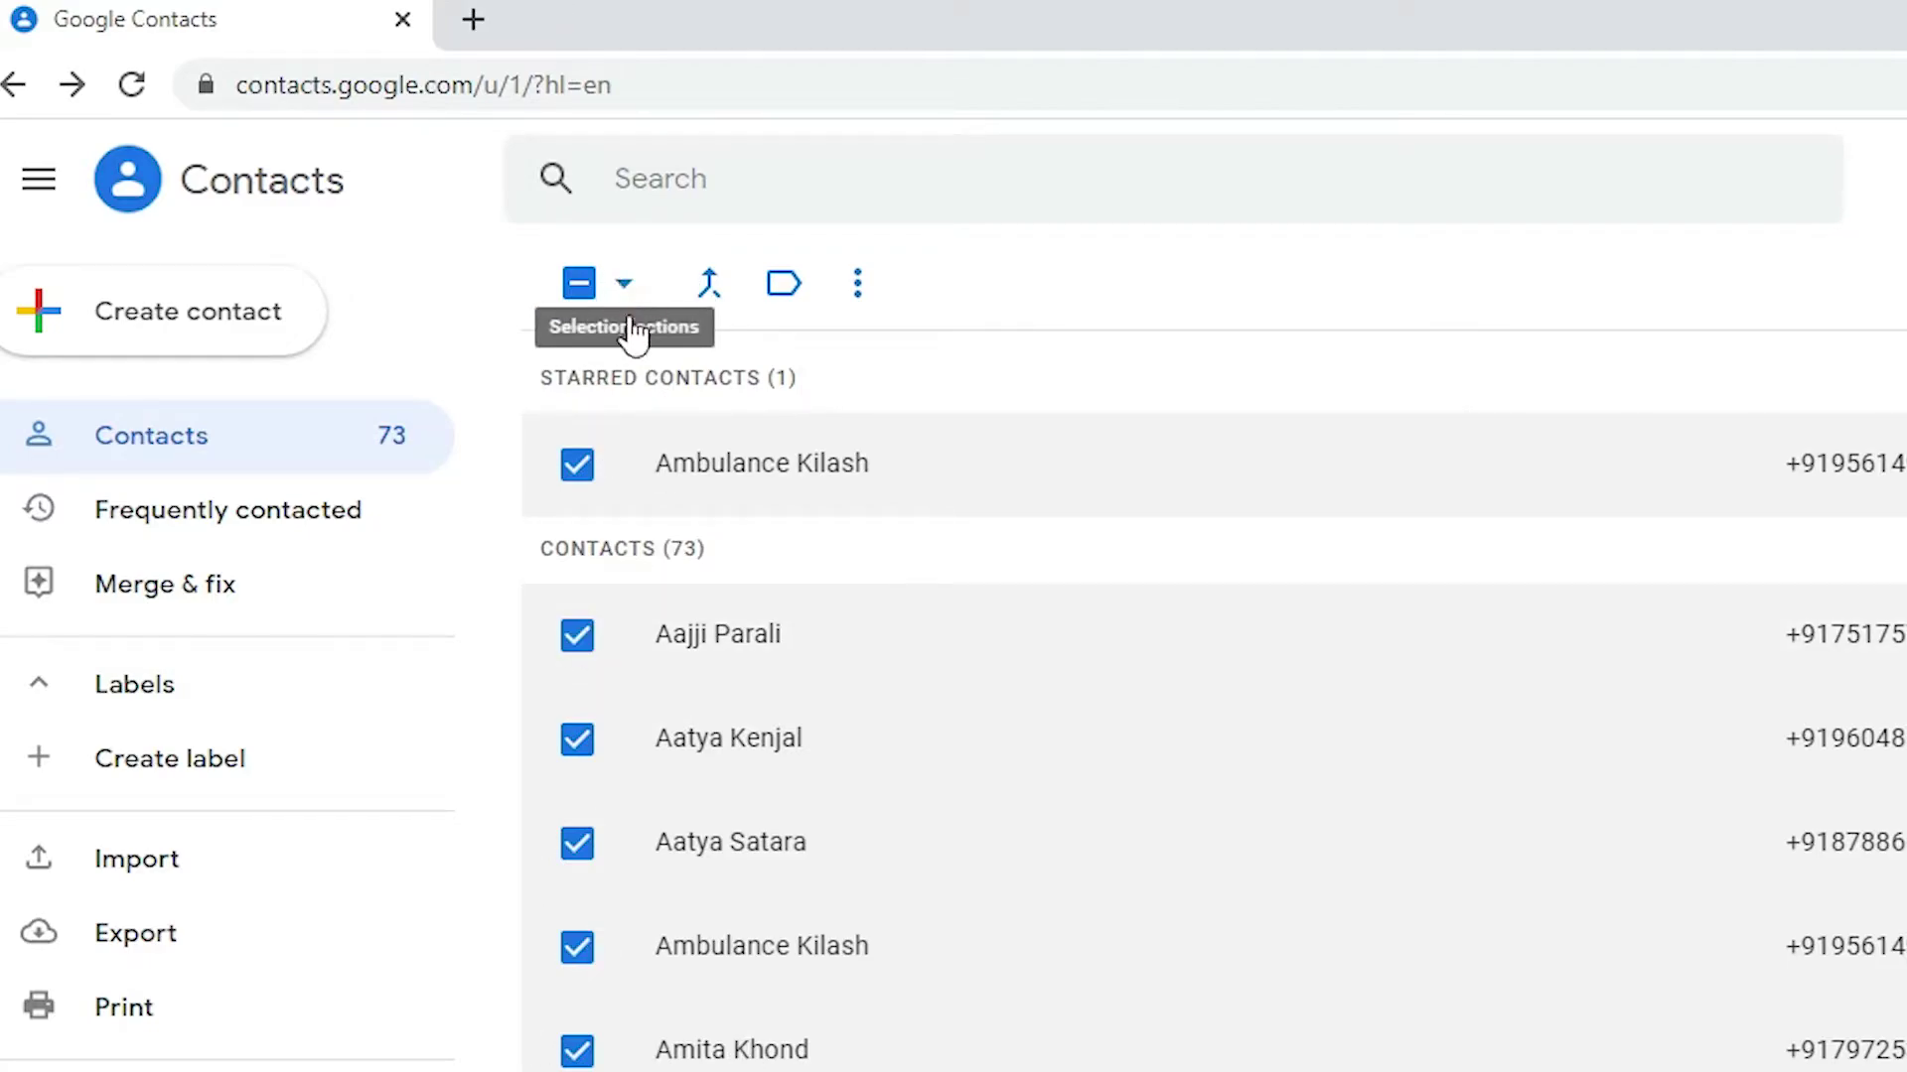
pyautogui.click(626, 288)
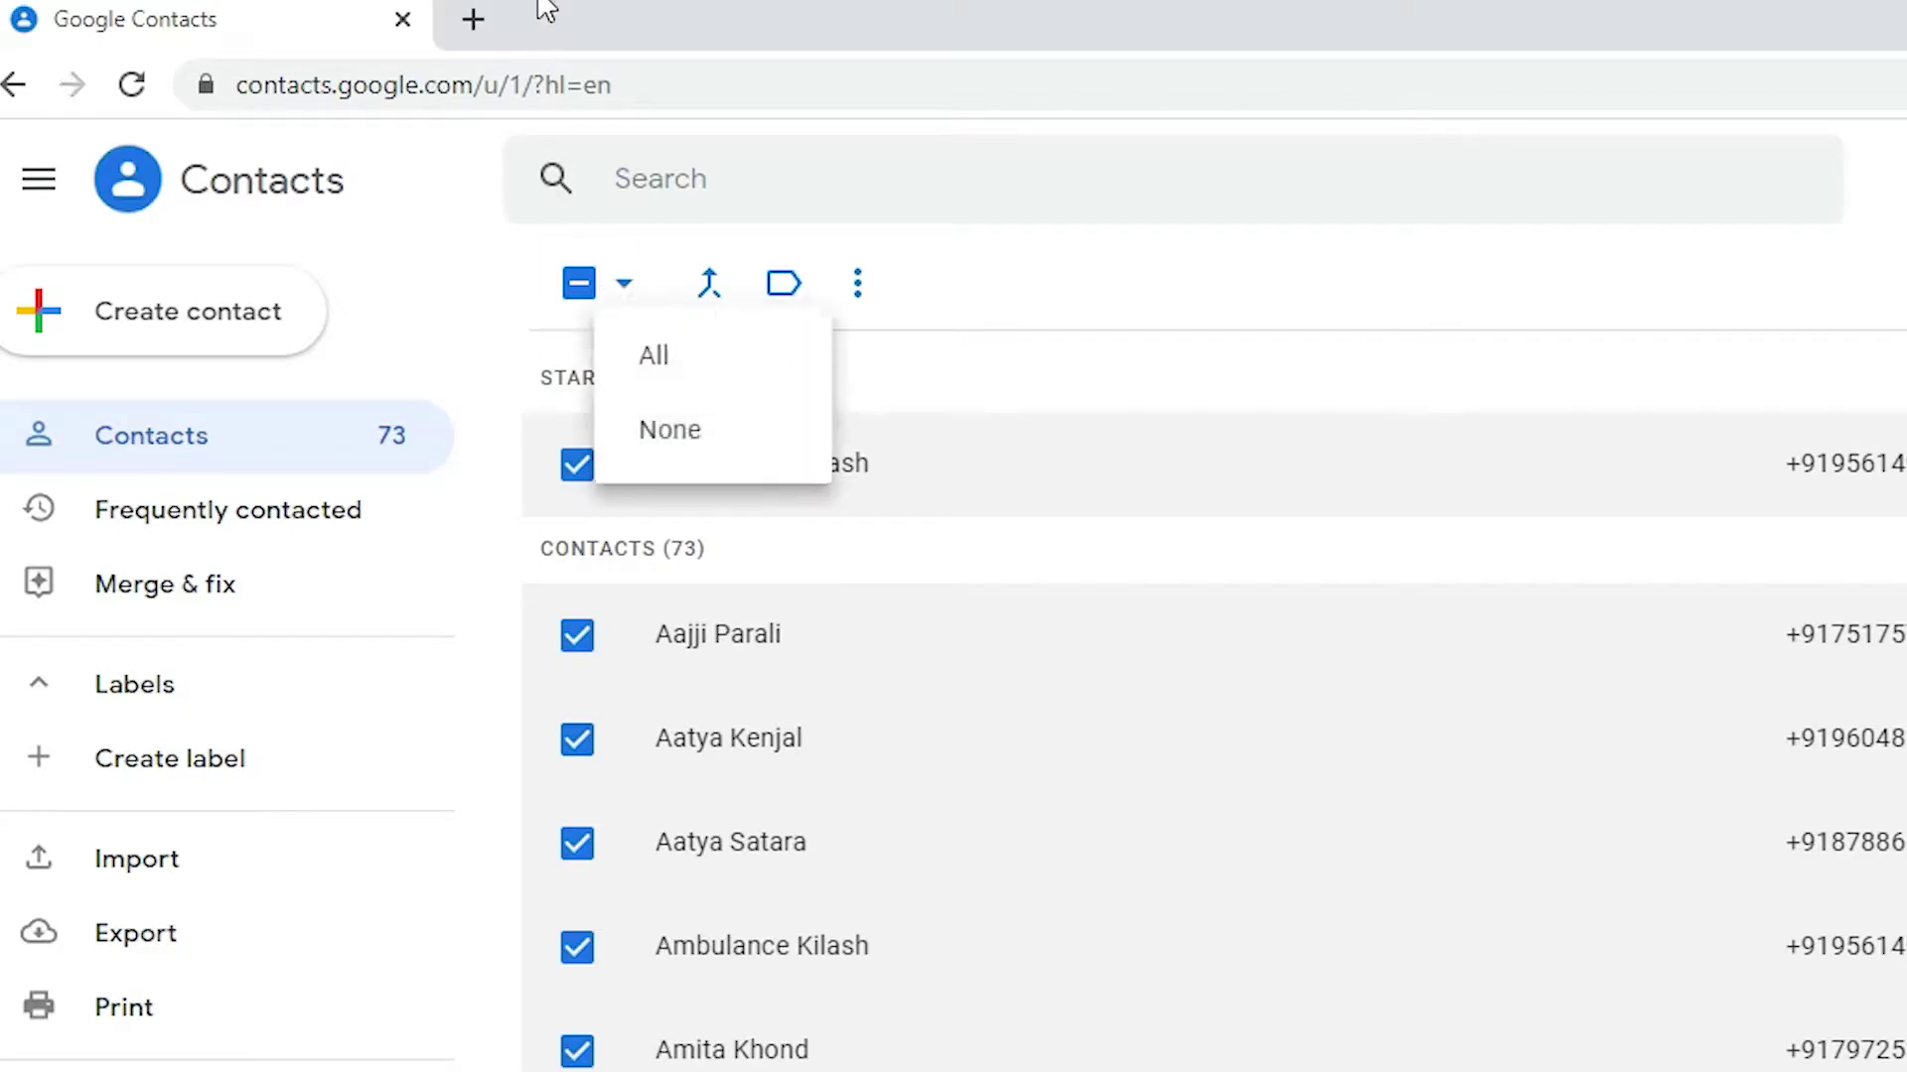
pyautogui.click(715, 354)
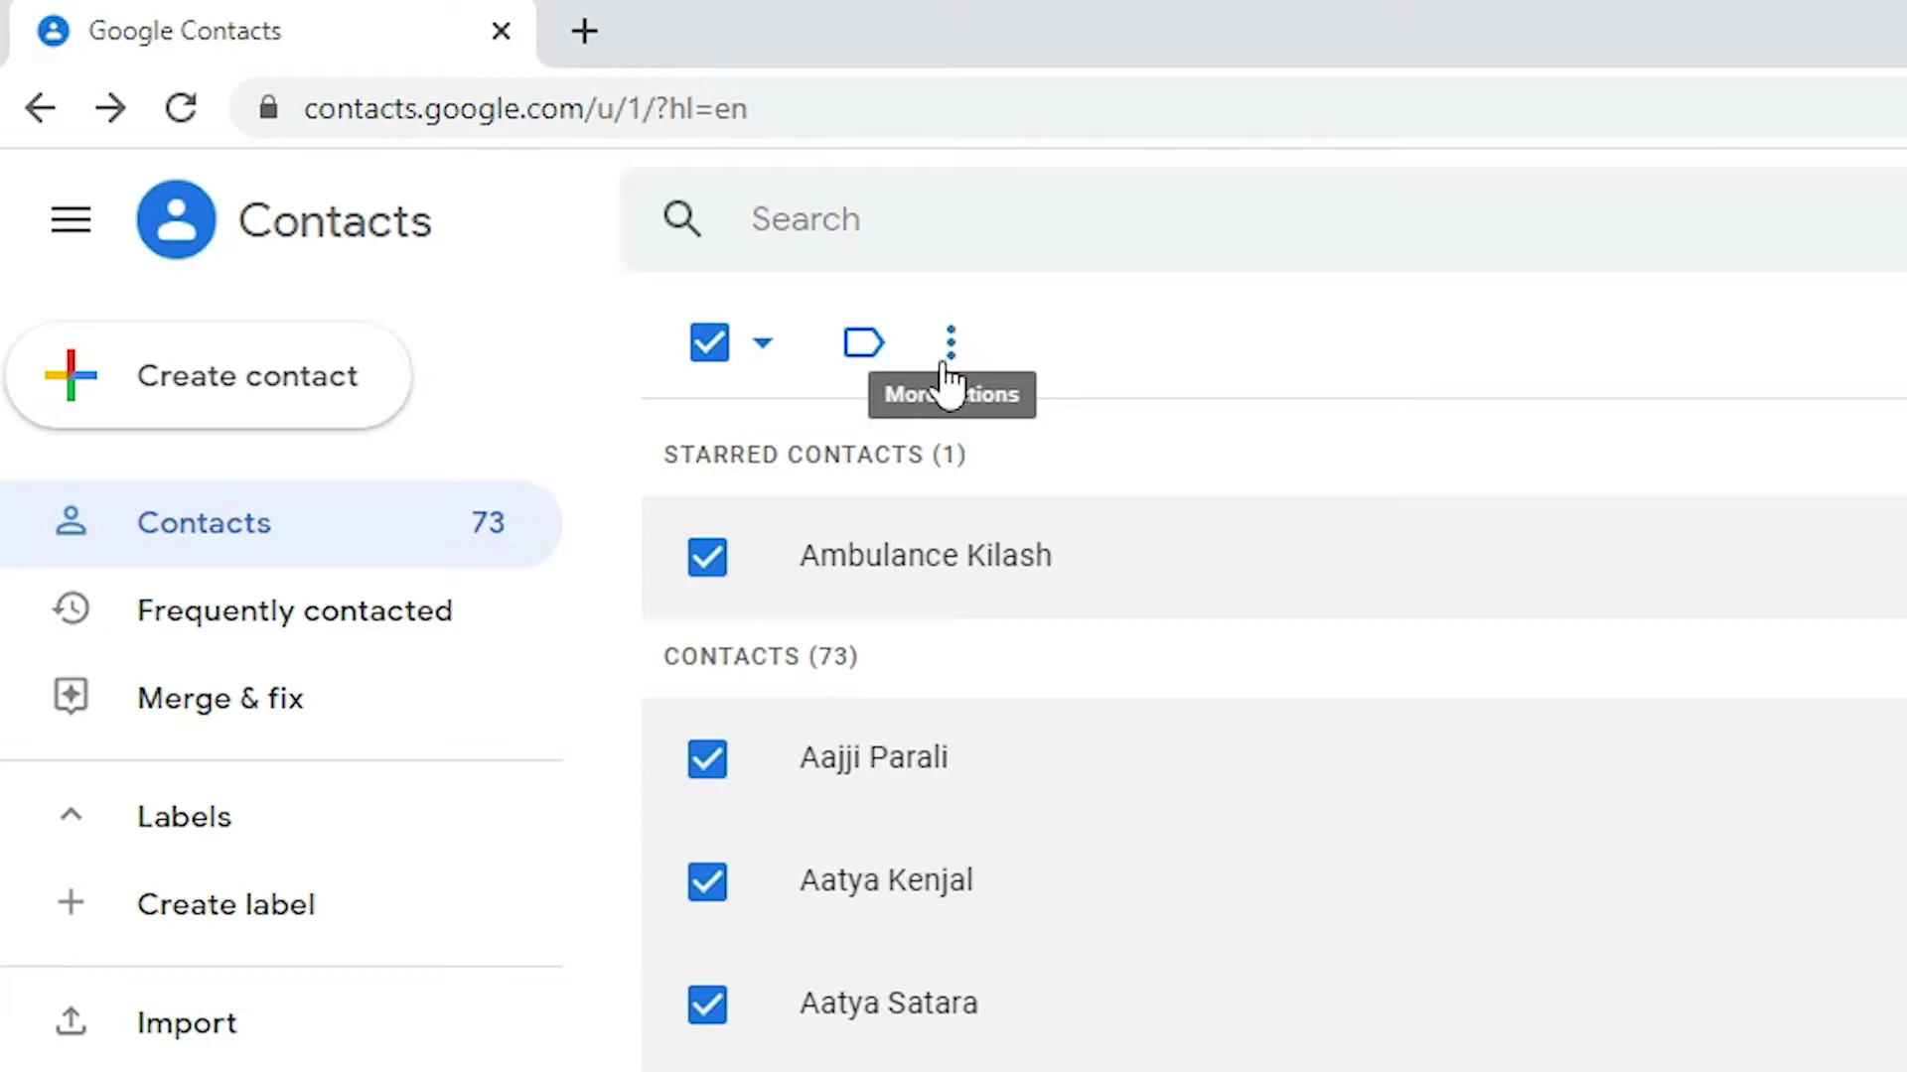
# Set up the export with the Contacts (73) group and Google CSV format
pyautogui.click(950, 346)
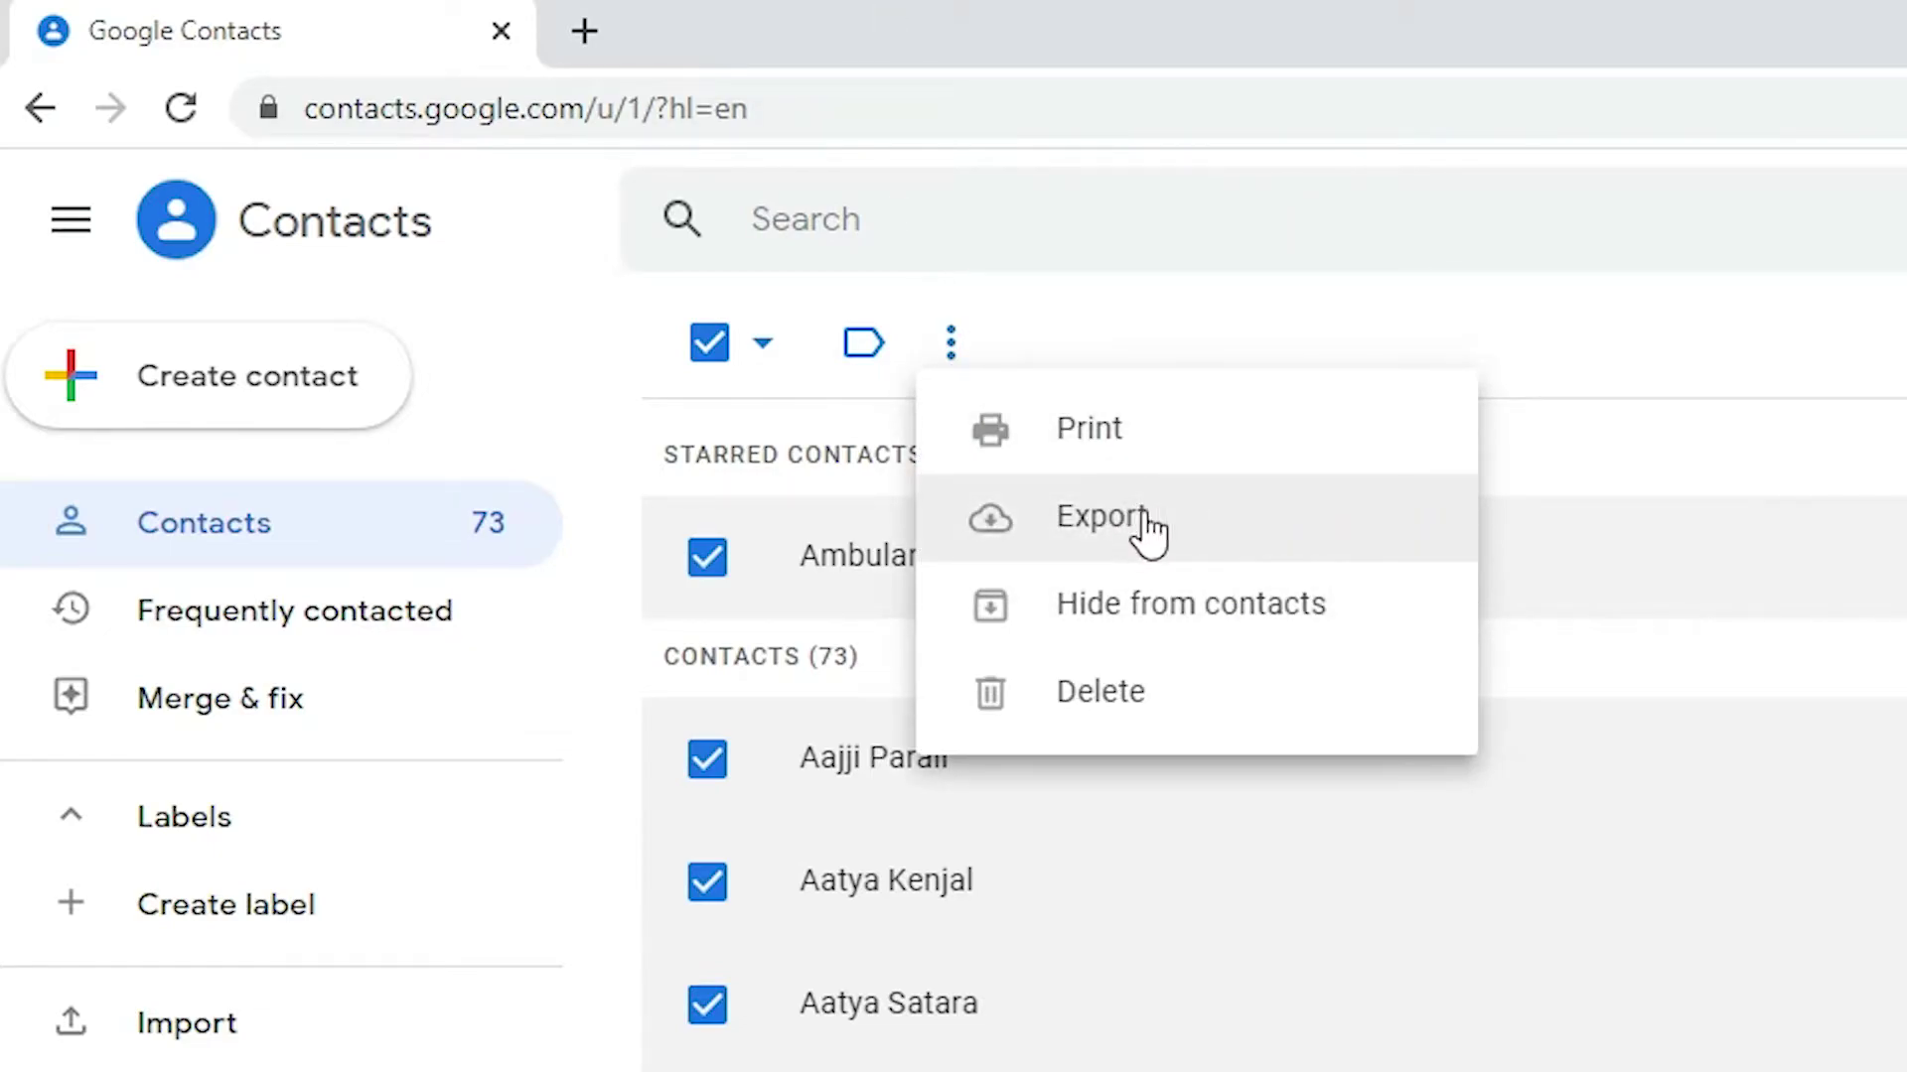
pyautogui.click(1187, 532)
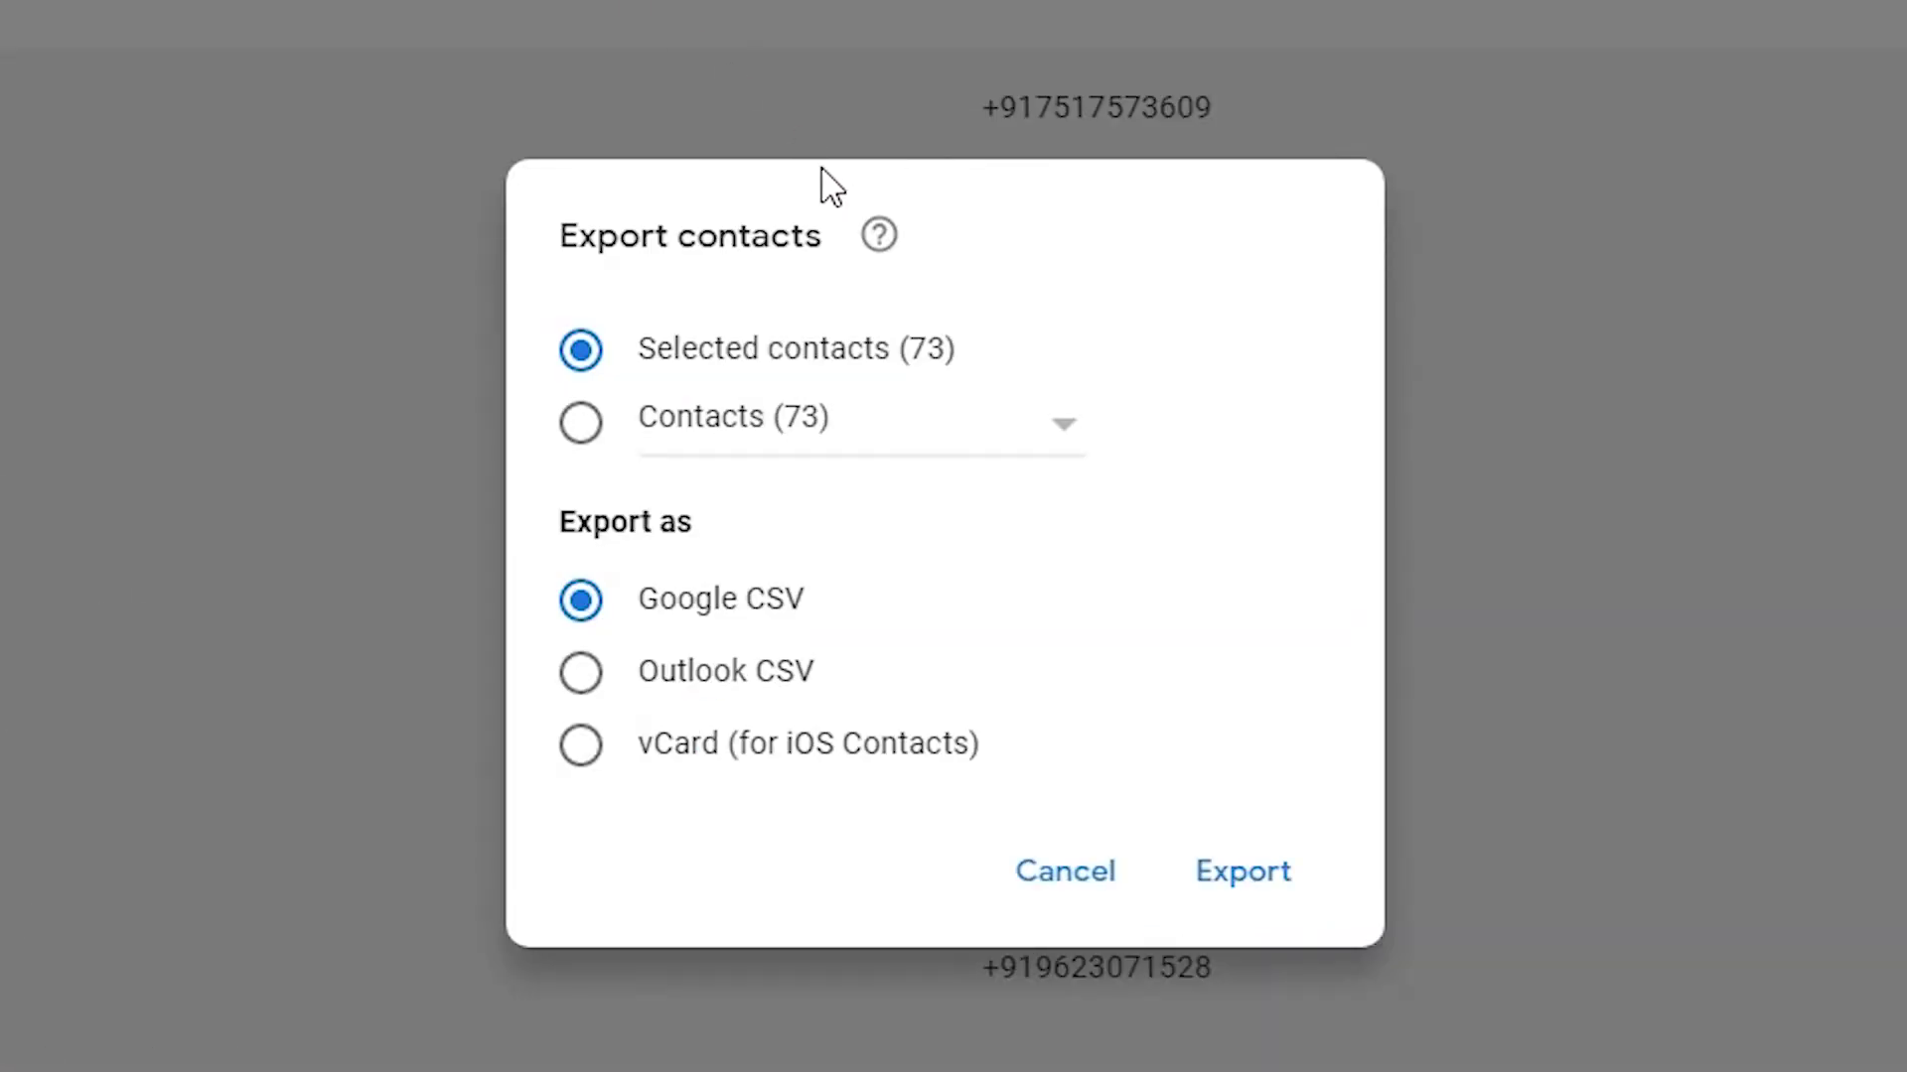
pyautogui.click(580, 425)
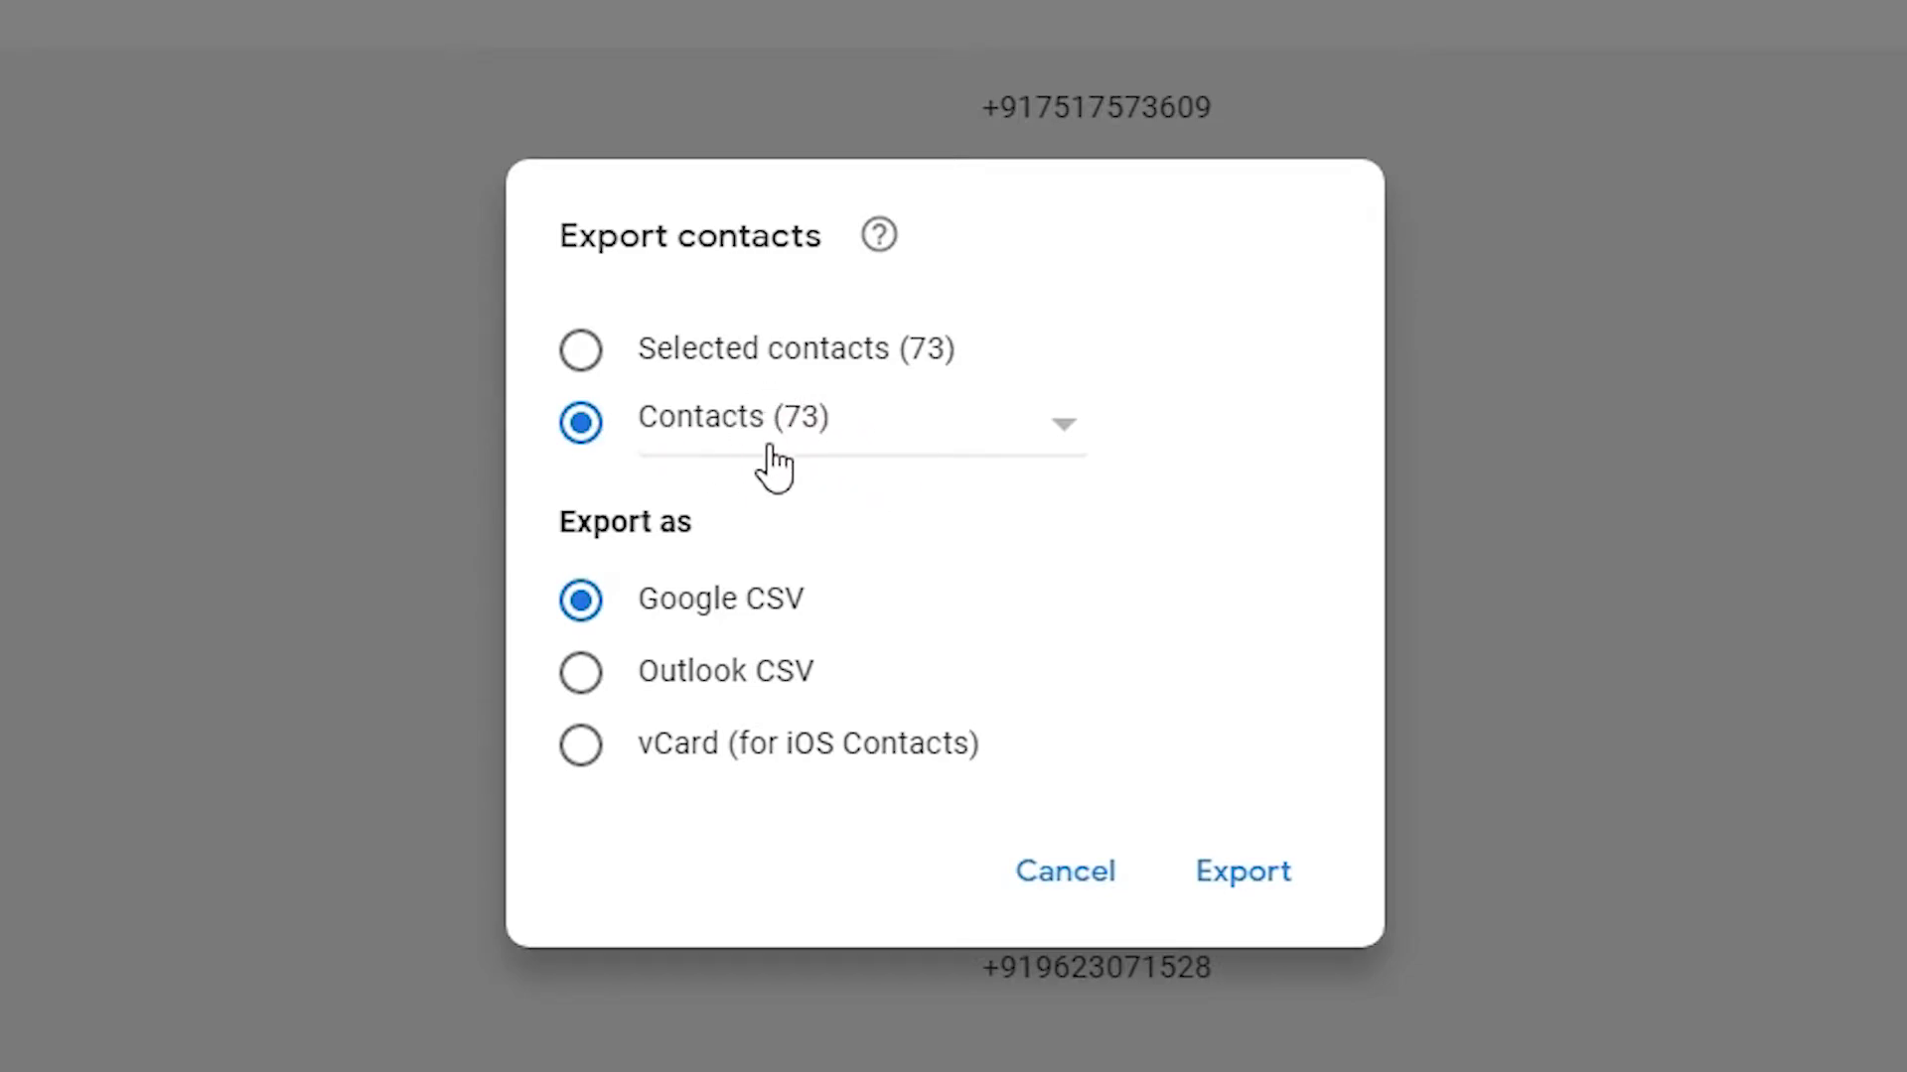
pyautogui.click(839, 460)
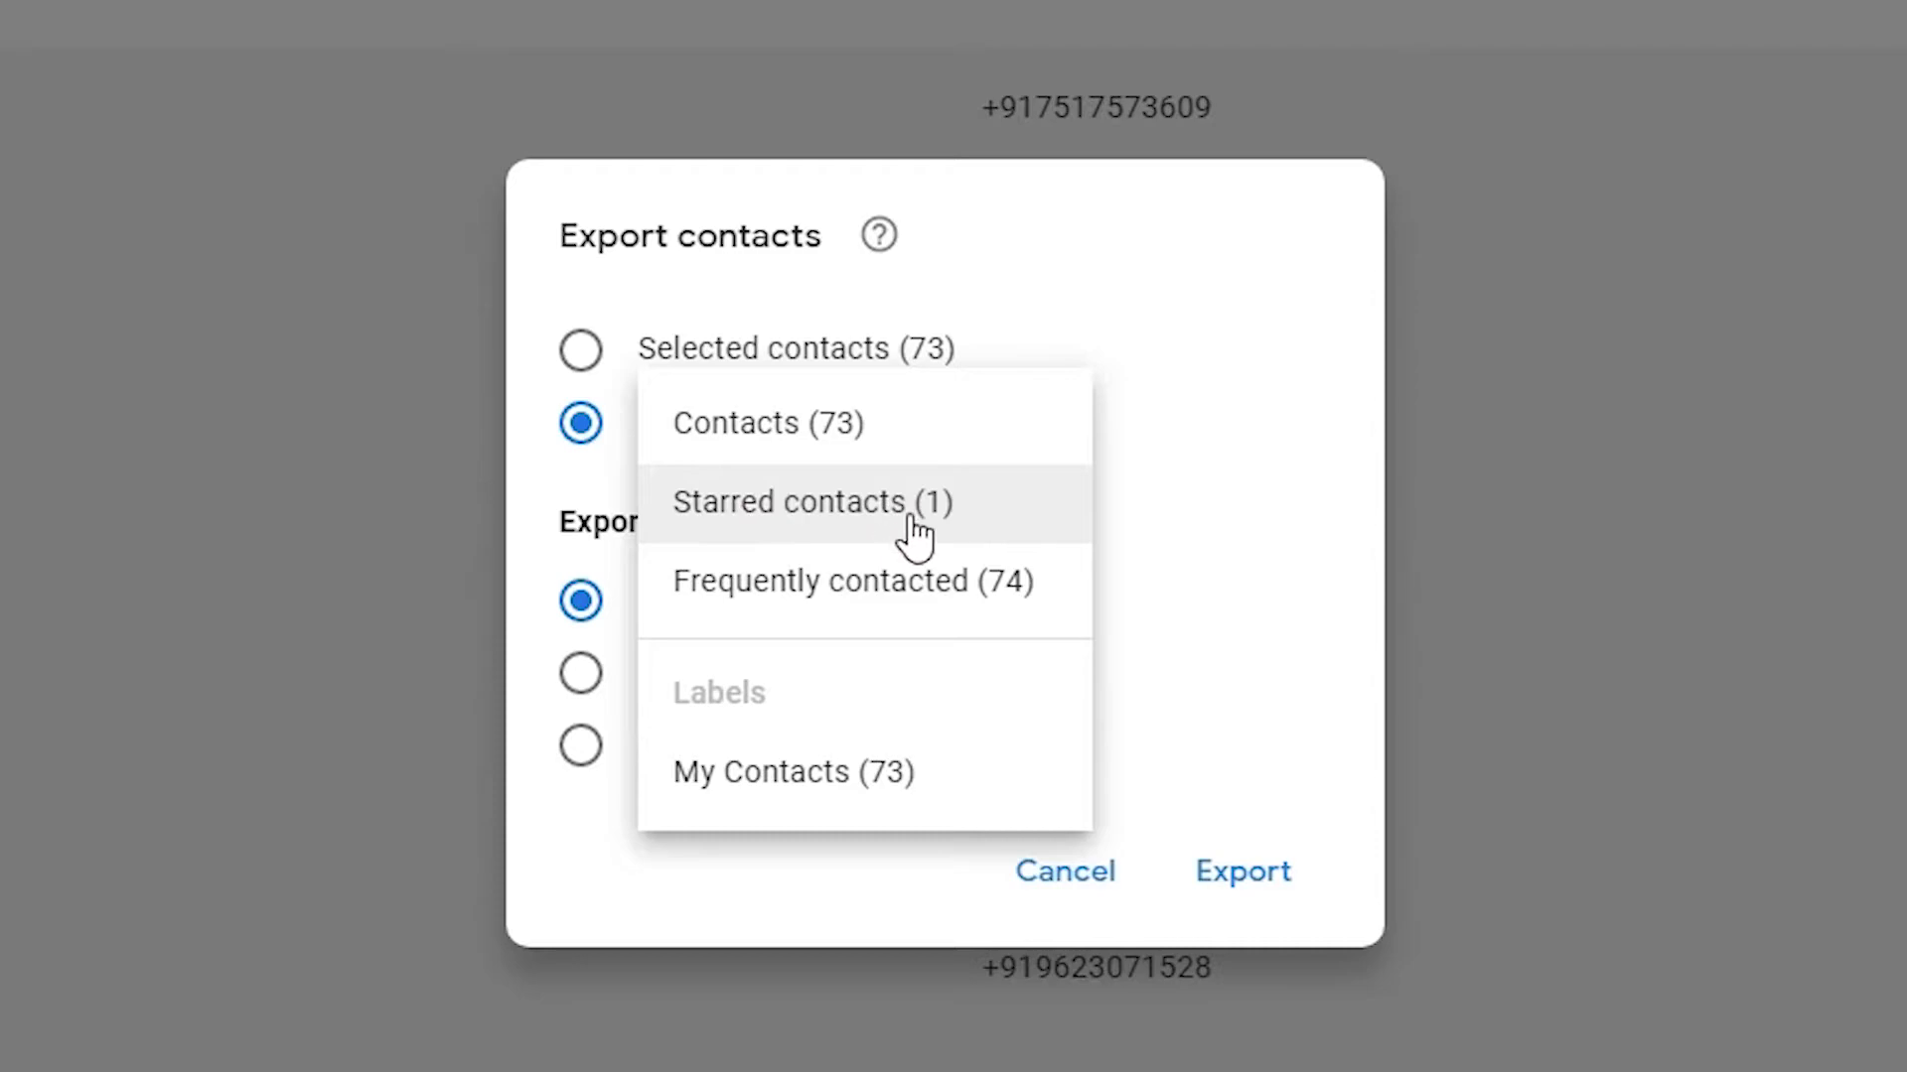
pyautogui.click(789, 447)
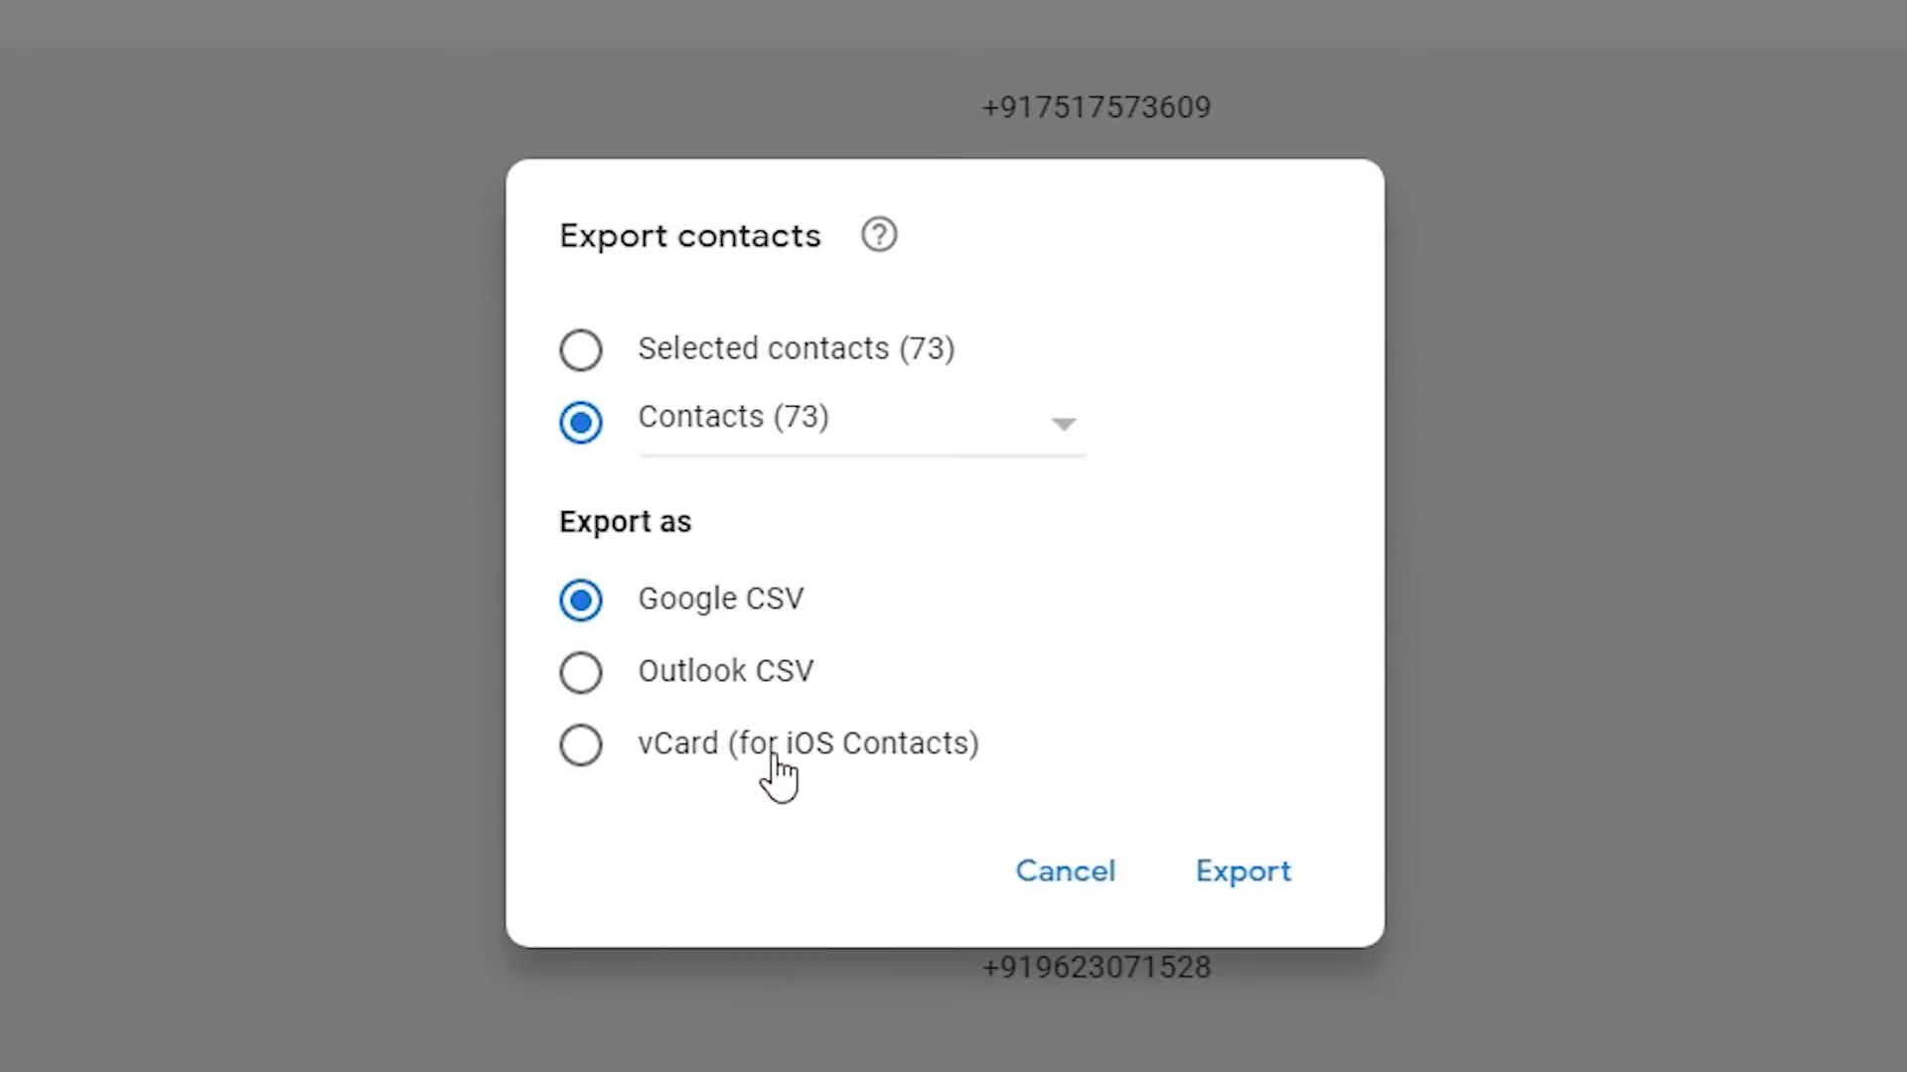
pyautogui.click(651, 613)
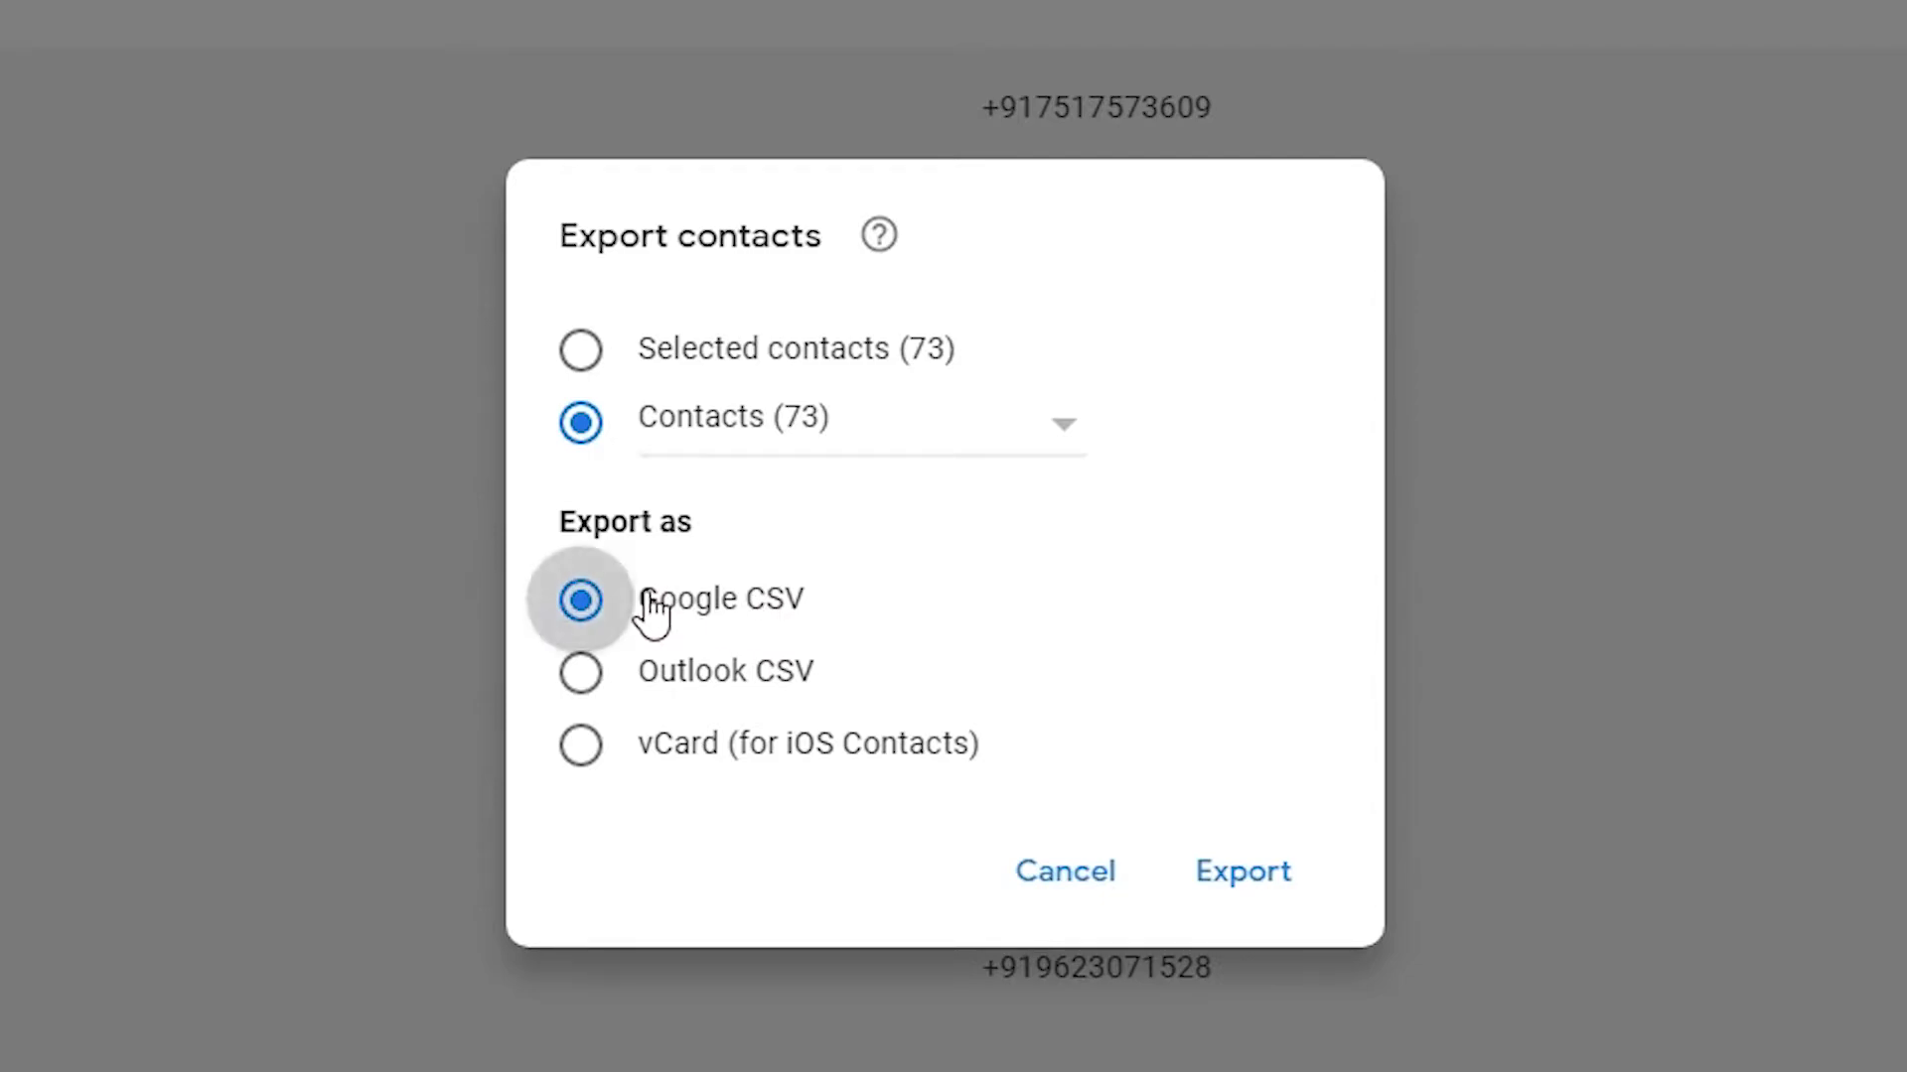
# Confirm the export, then reveal the downloaded contacts.csv in its Downloads folder
pyautogui.click(1256, 886)
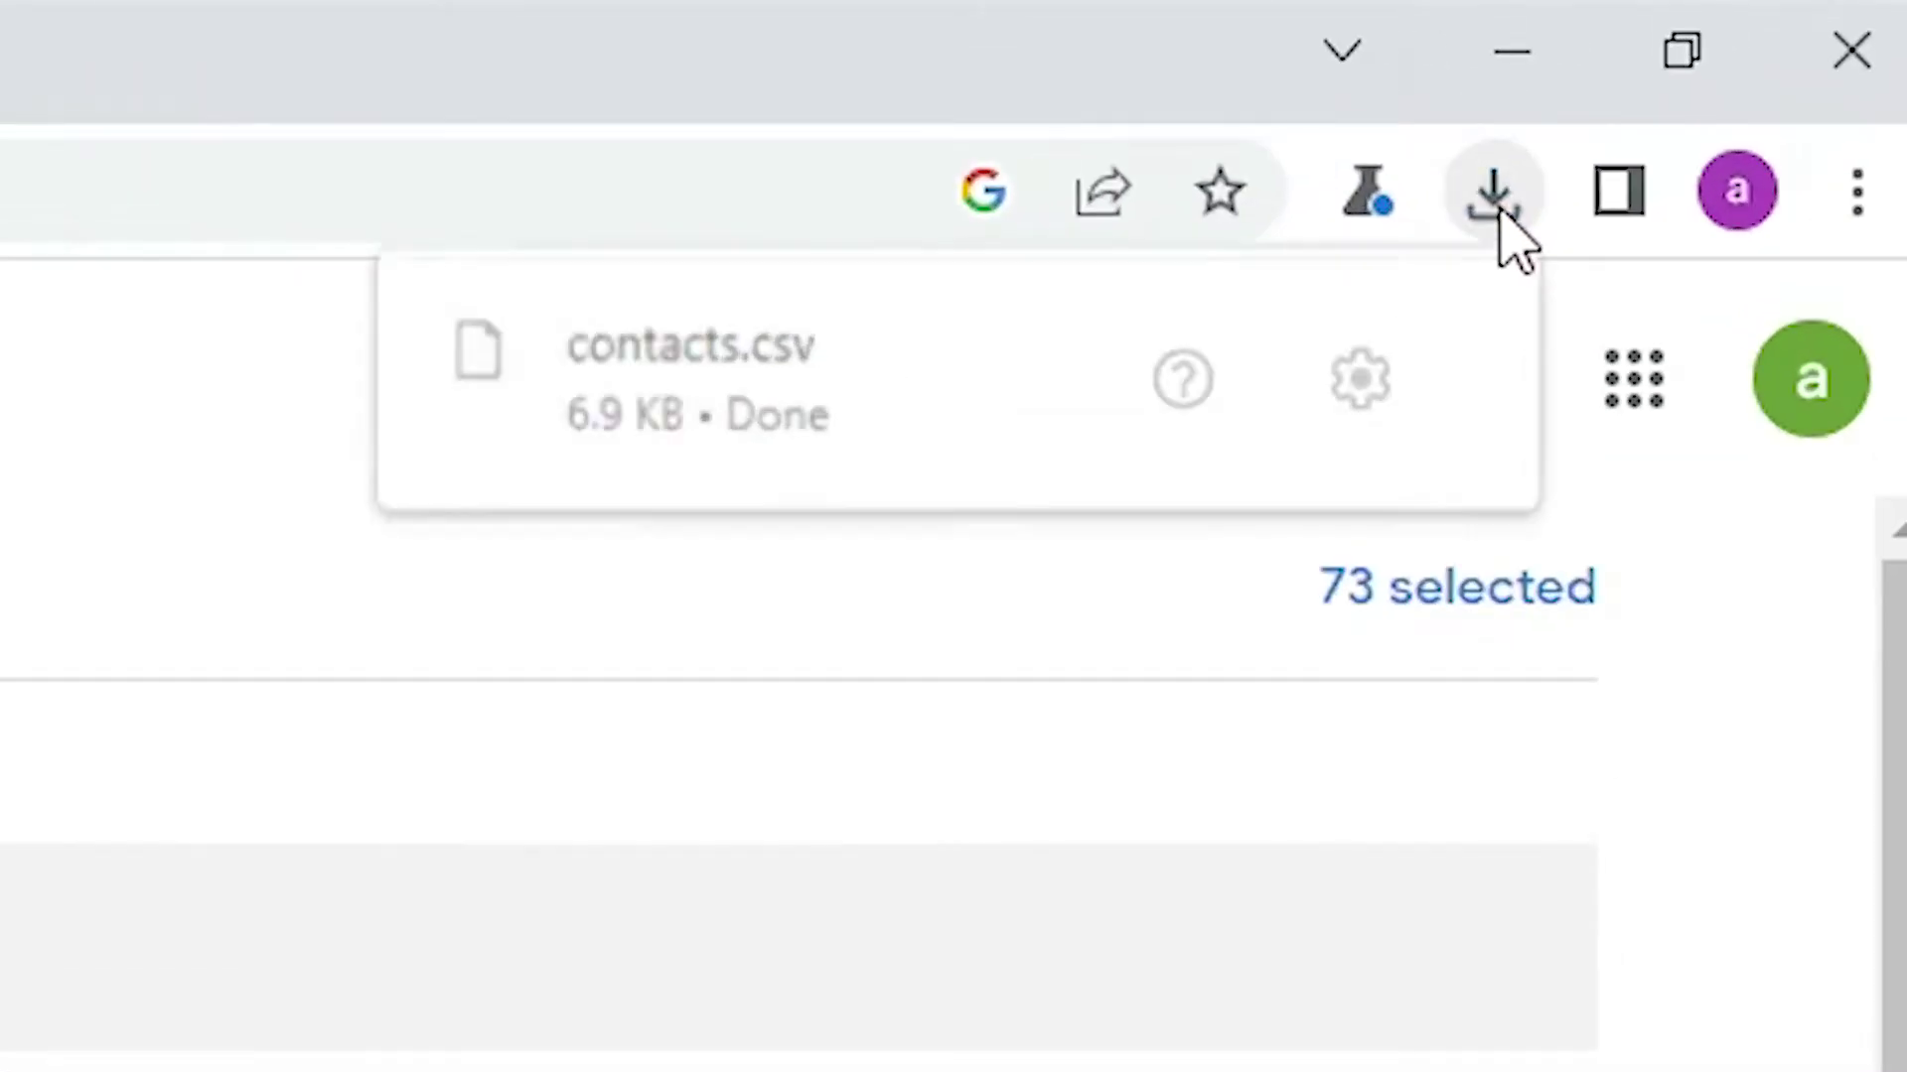
pyautogui.click(1787, 51)
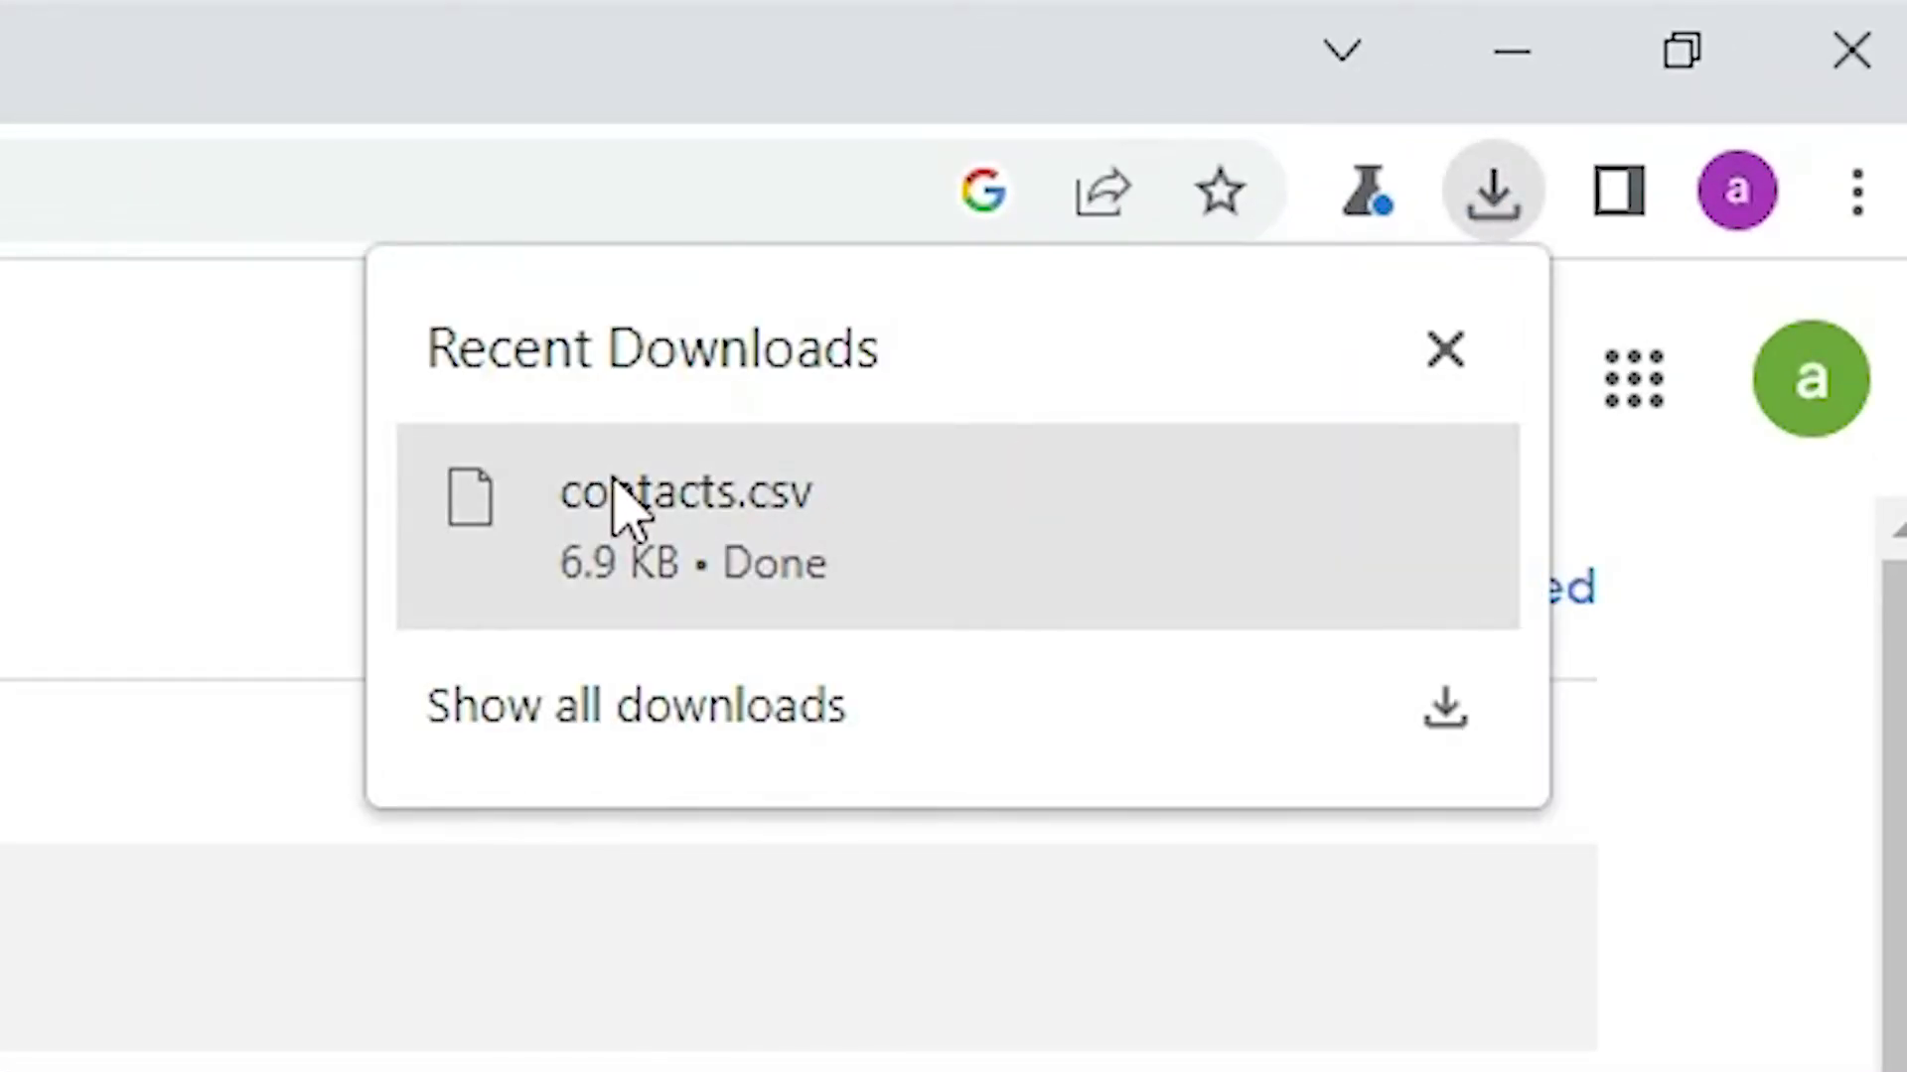
pyautogui.click(729, 713)
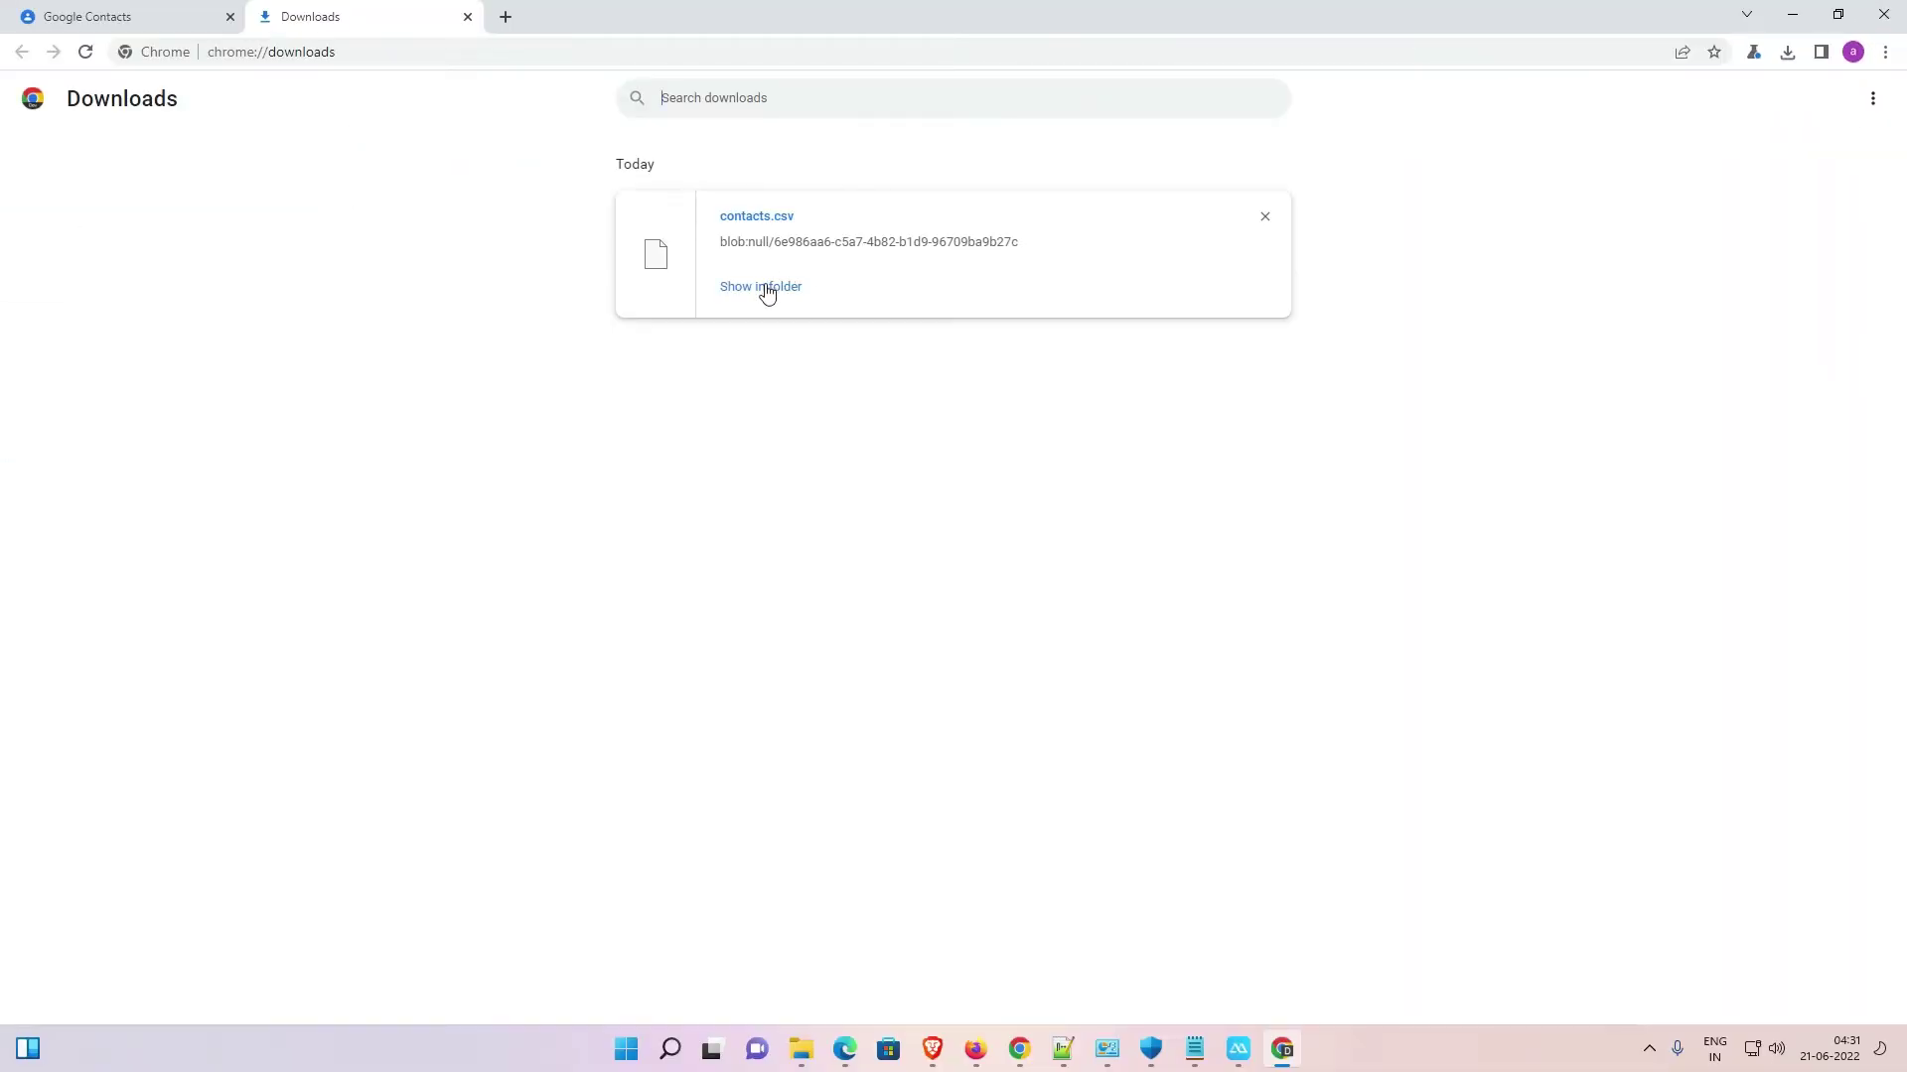
pyautogui.click(767, 290)
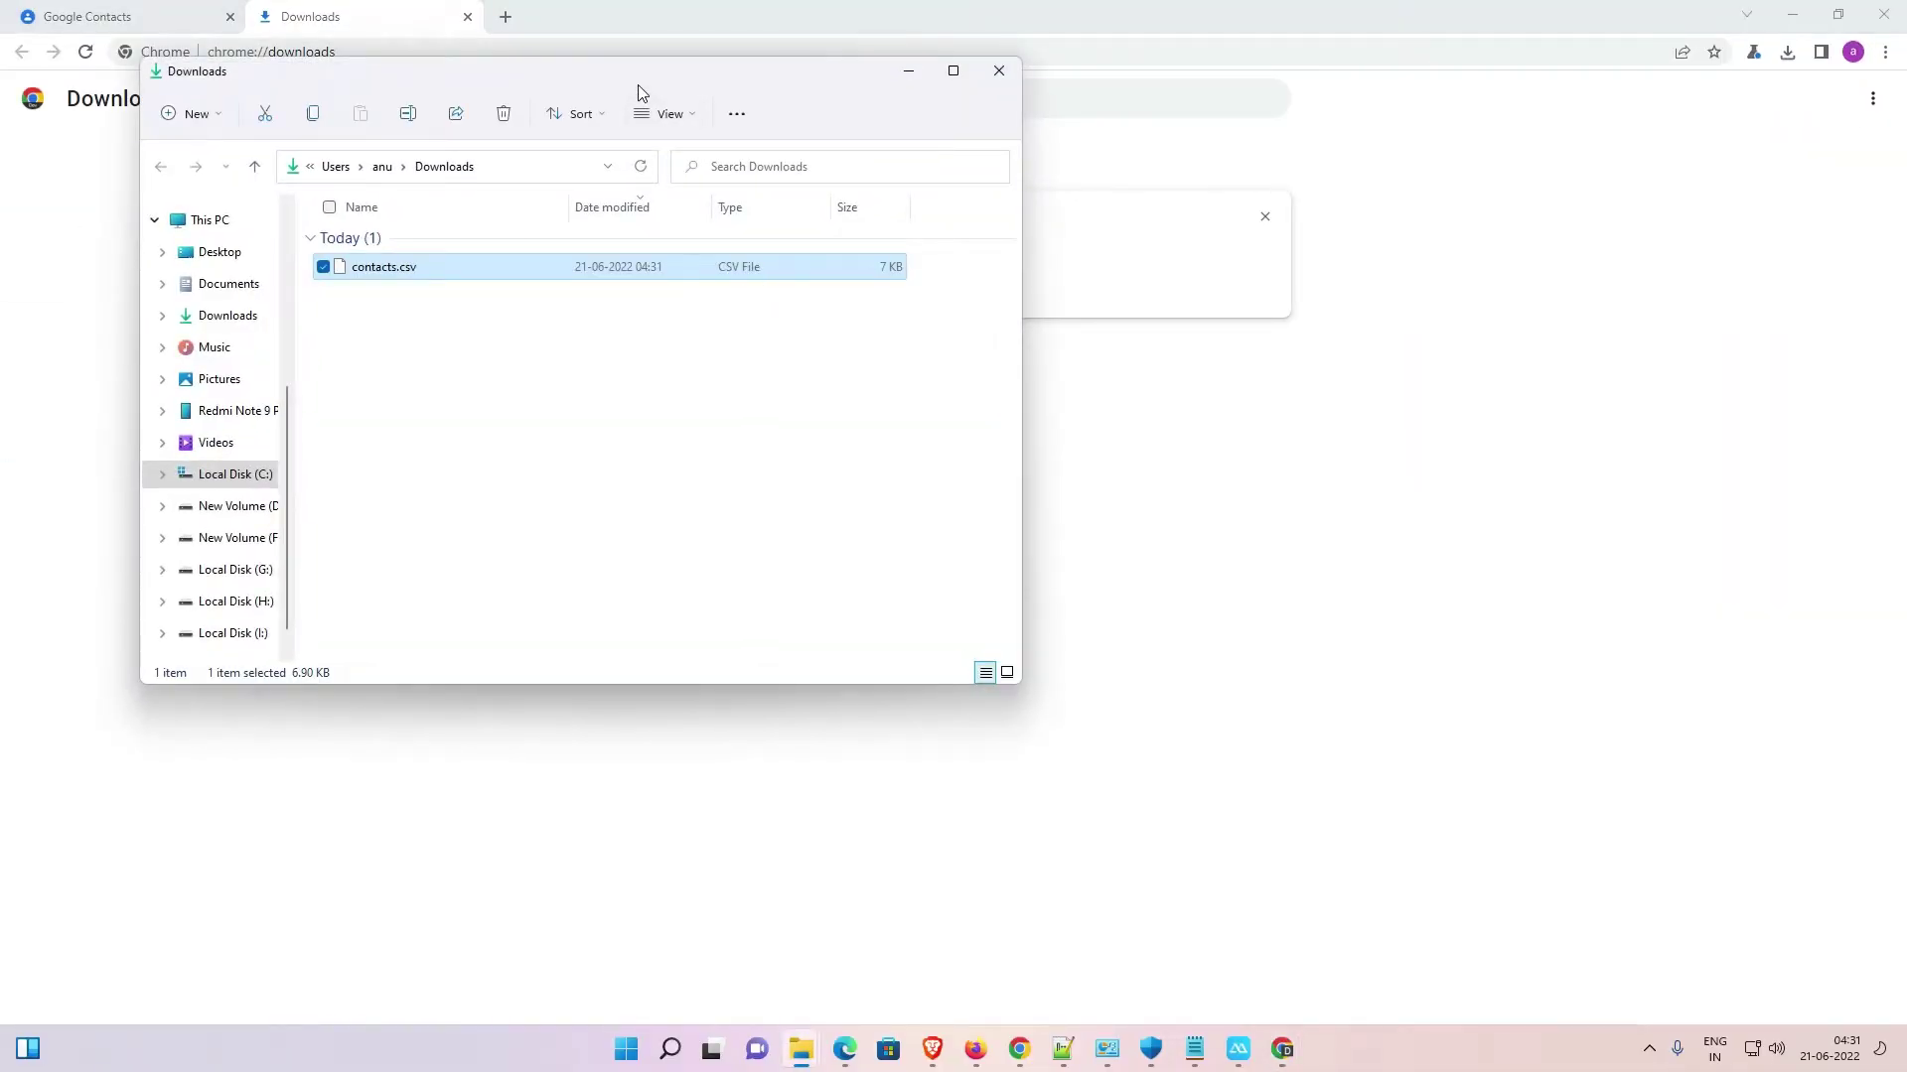
# Move the Downloads folder window aside to view contacts.csv, then close Chrome's Downloads tab
pyautogui.moveTo(639, 93); pyautogui.dragTo(939, 210)
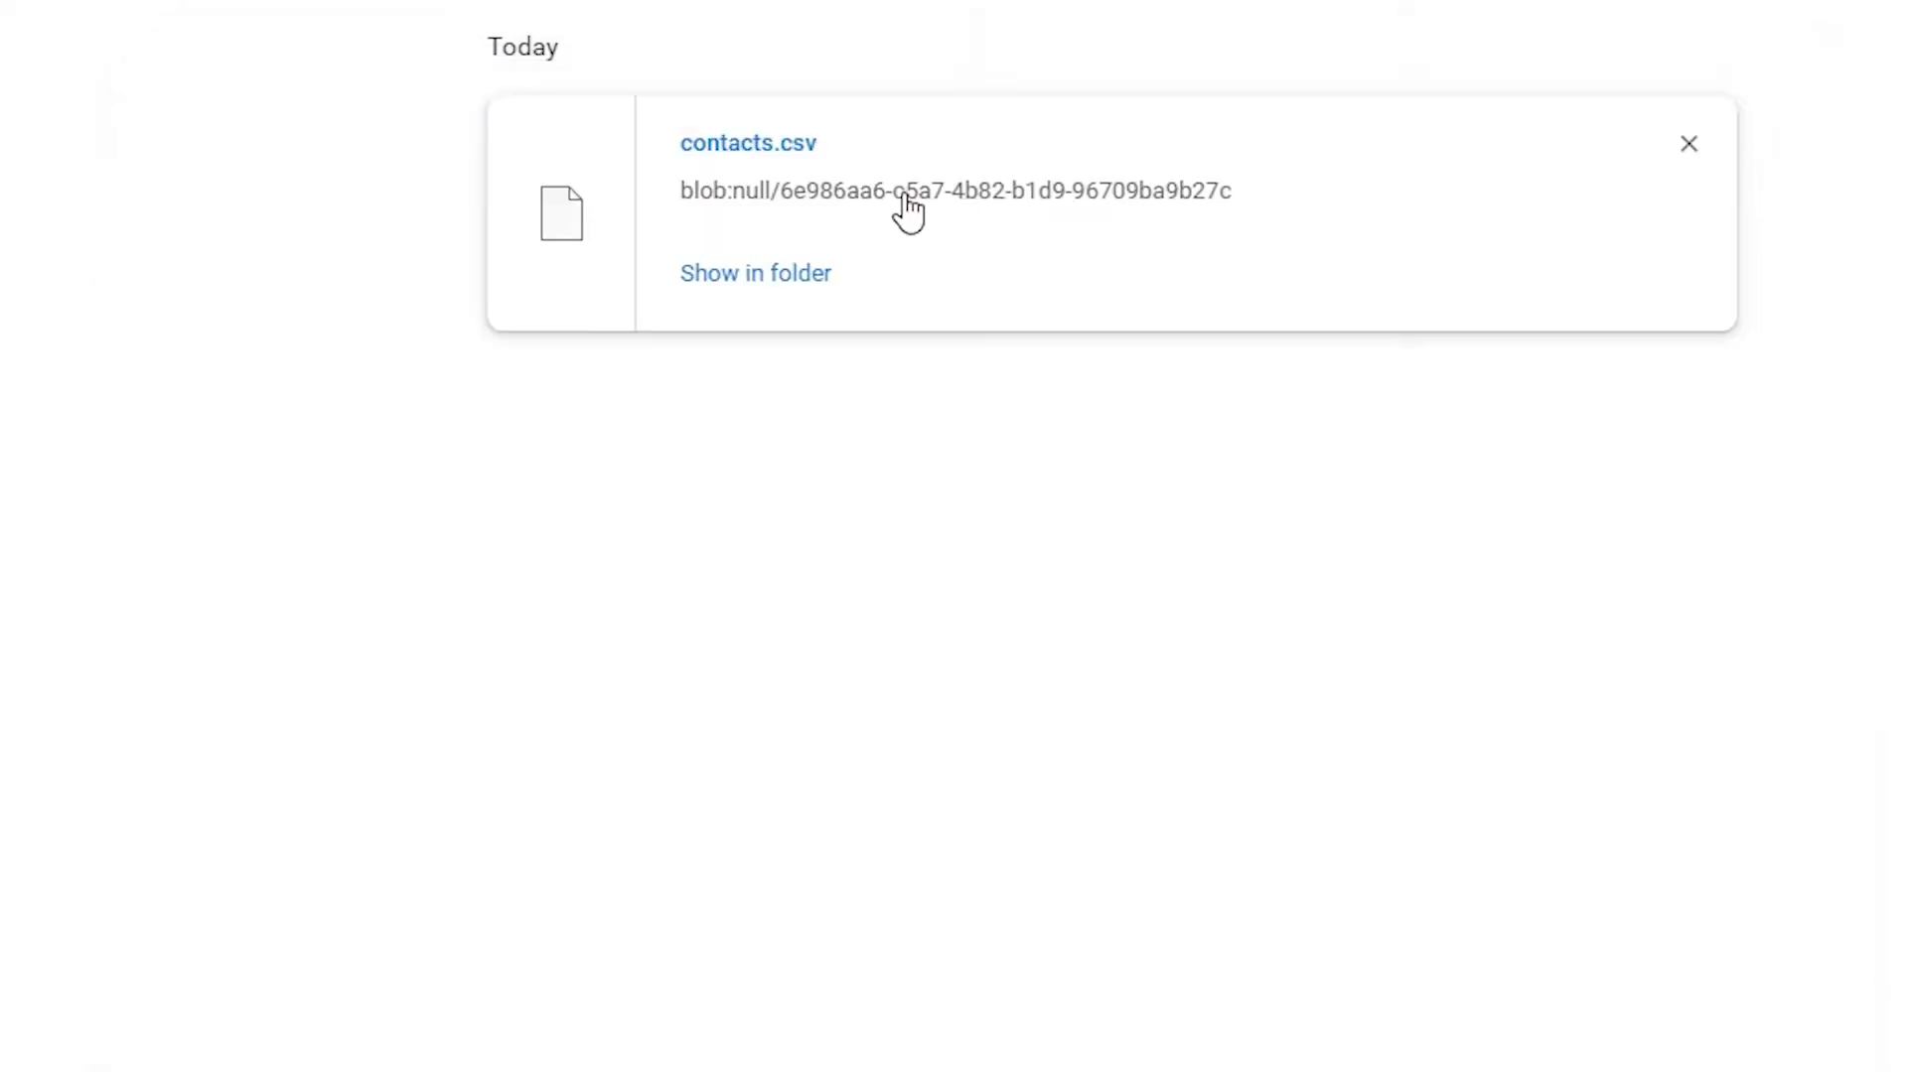
pyautogui.click(465, 17)
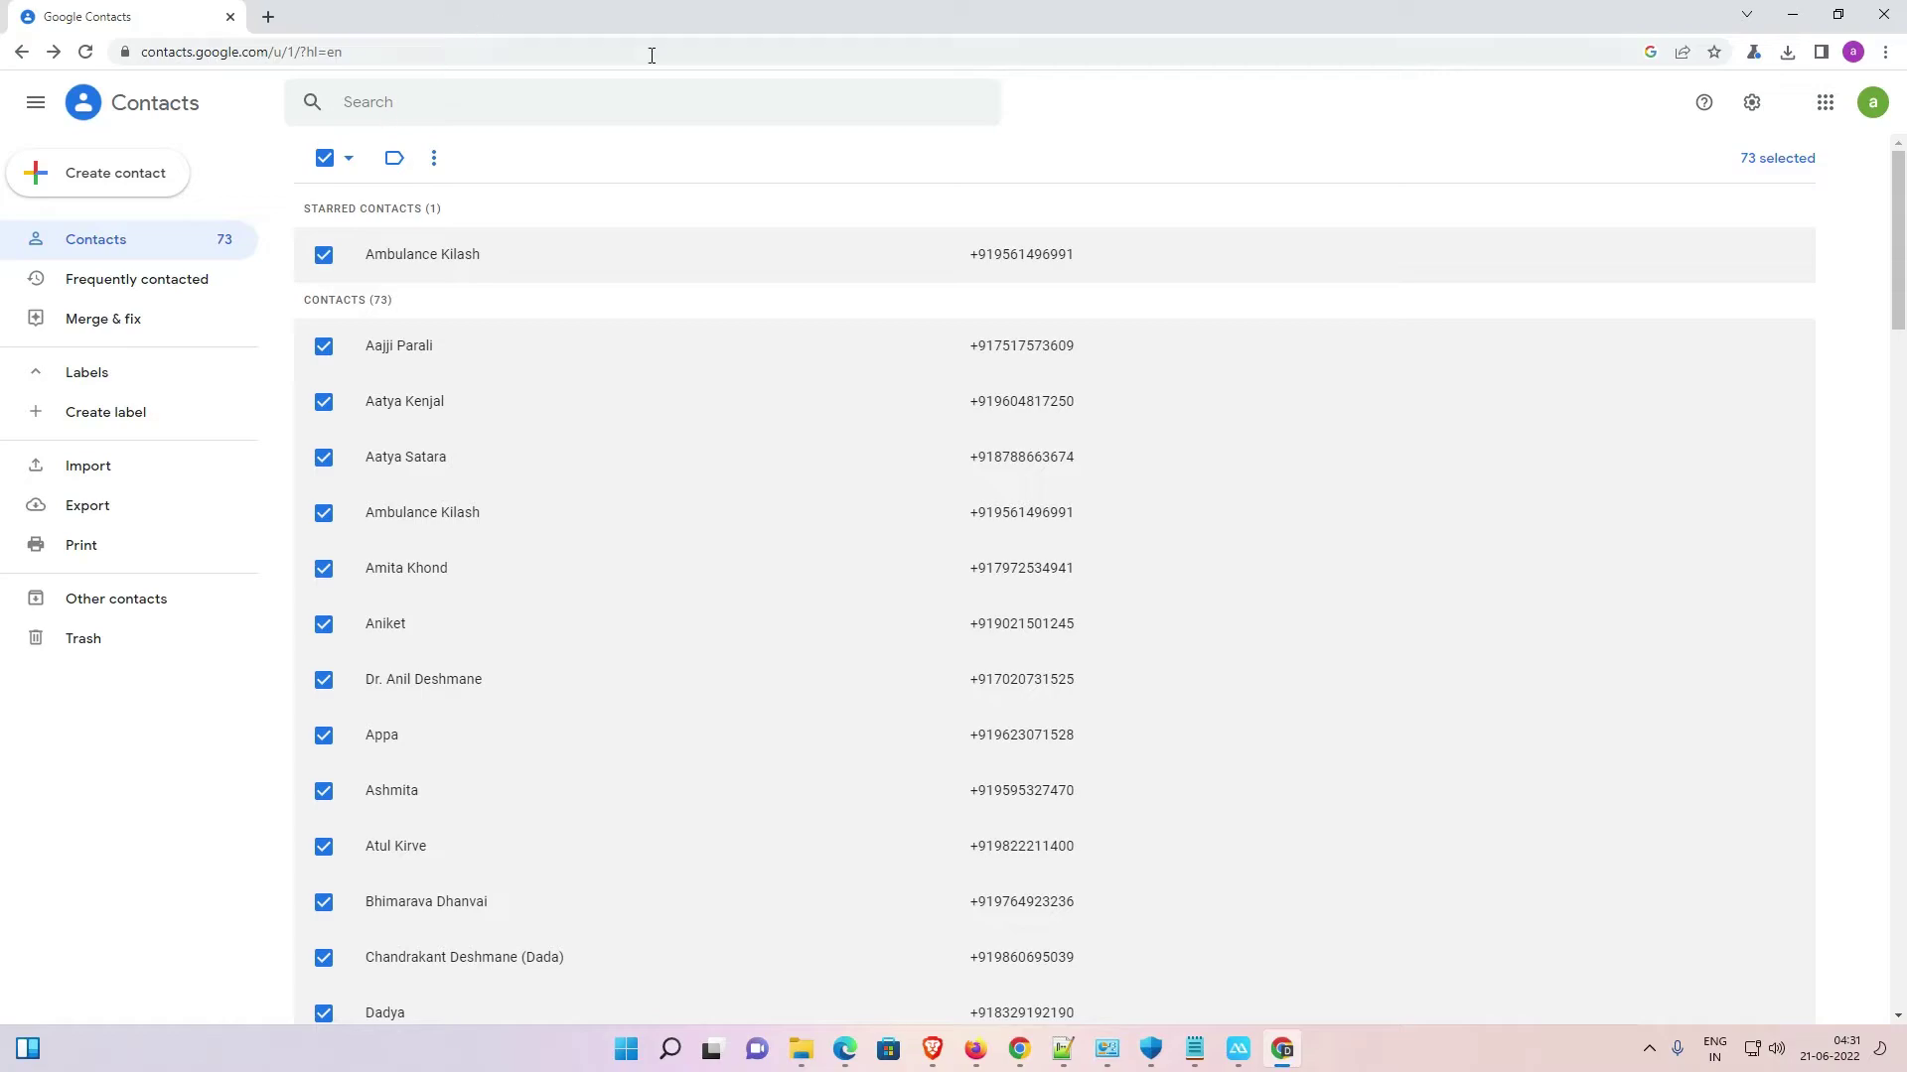
# Go to the Google homepage and sign in with the second account's e-mail
pyautogui.click(266, 57)
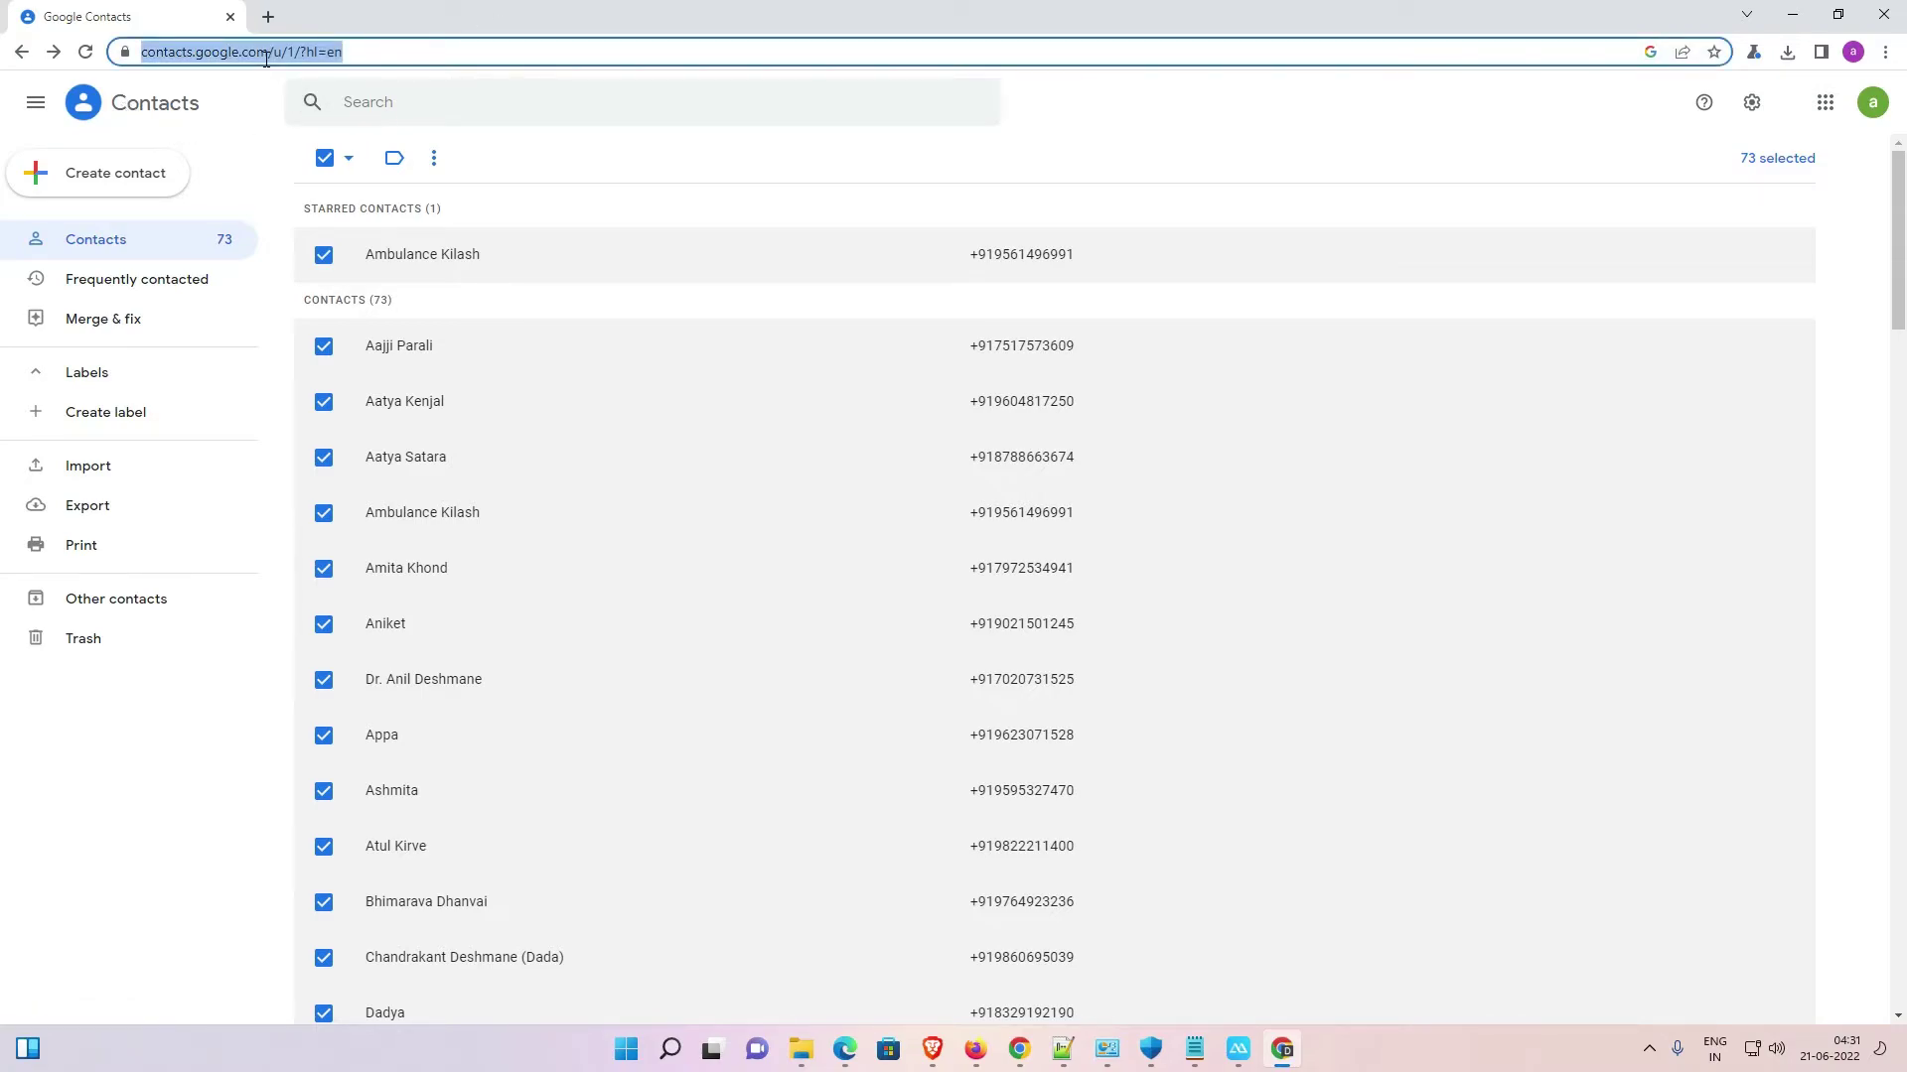
pyautogui.write('go')
pyautogui.press('Down')
pyautogui.press('Return')
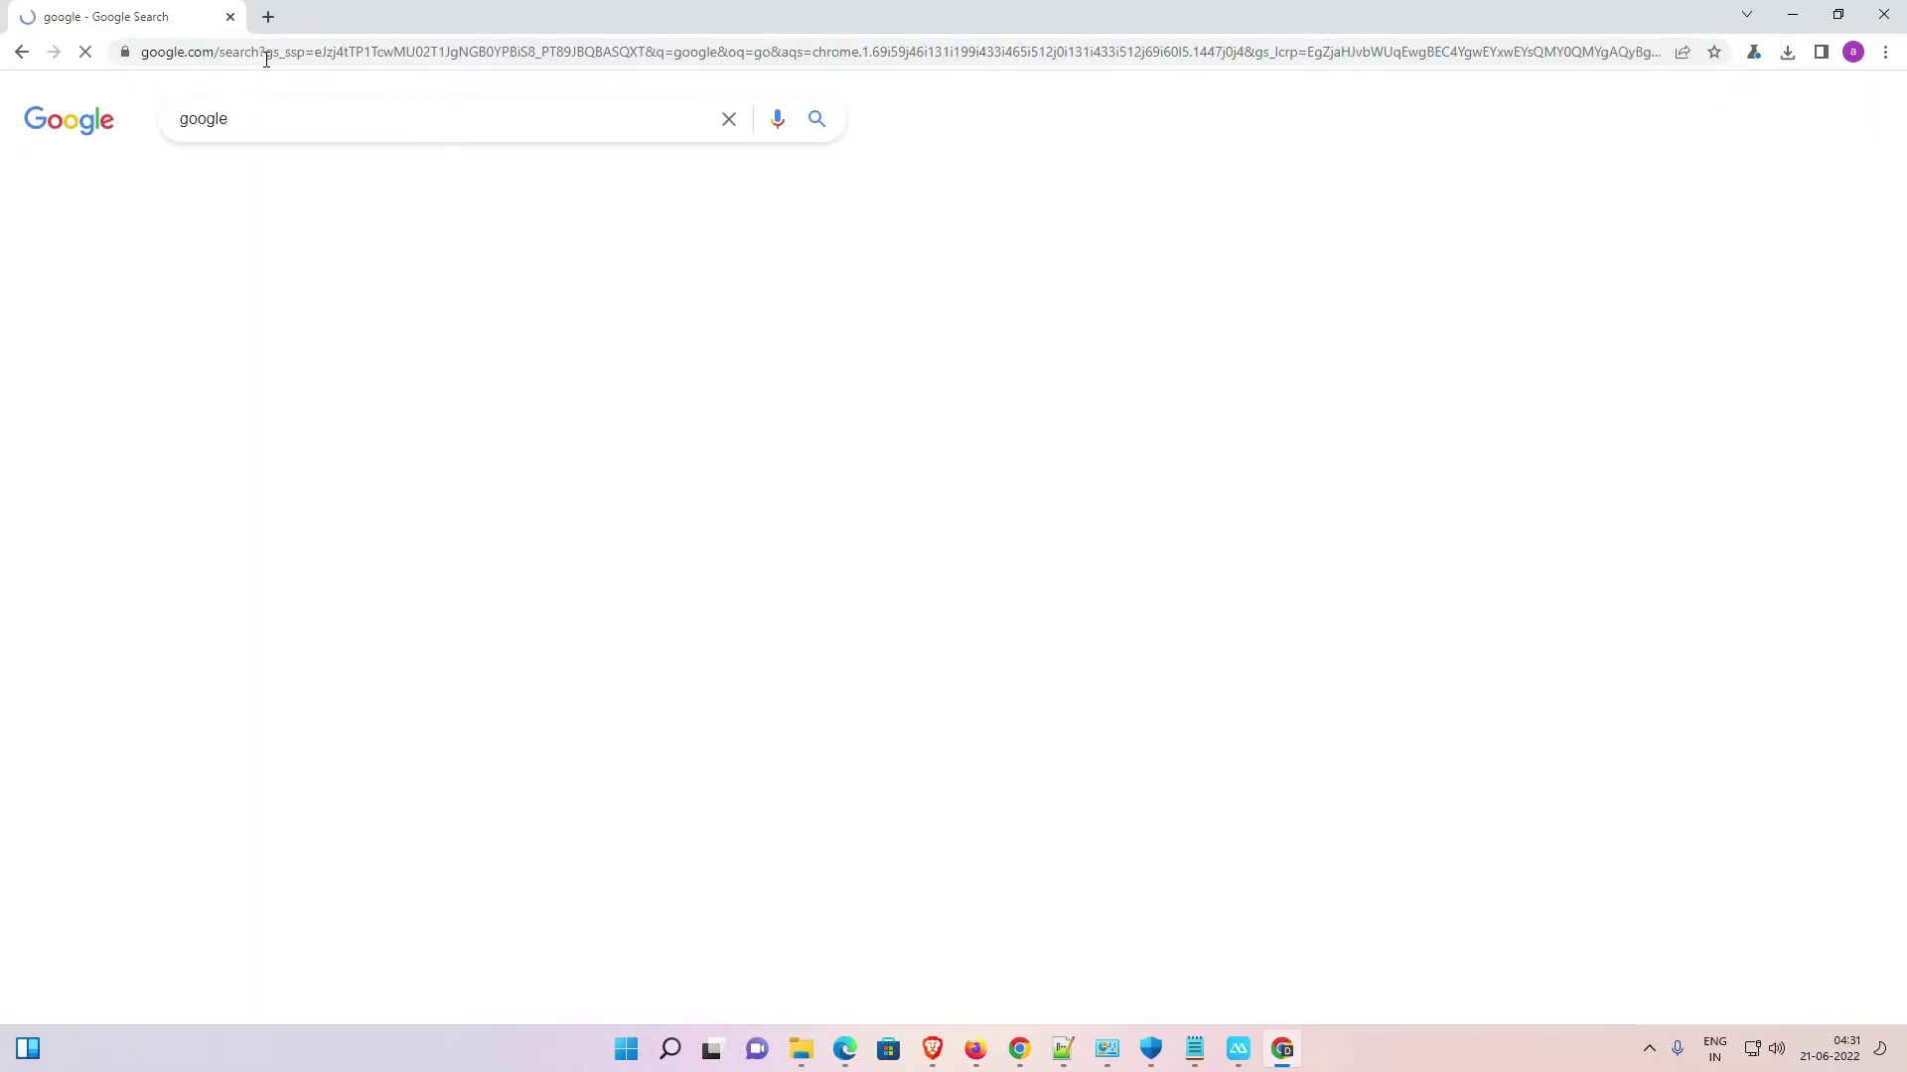
pyautogui.click(50, 142)
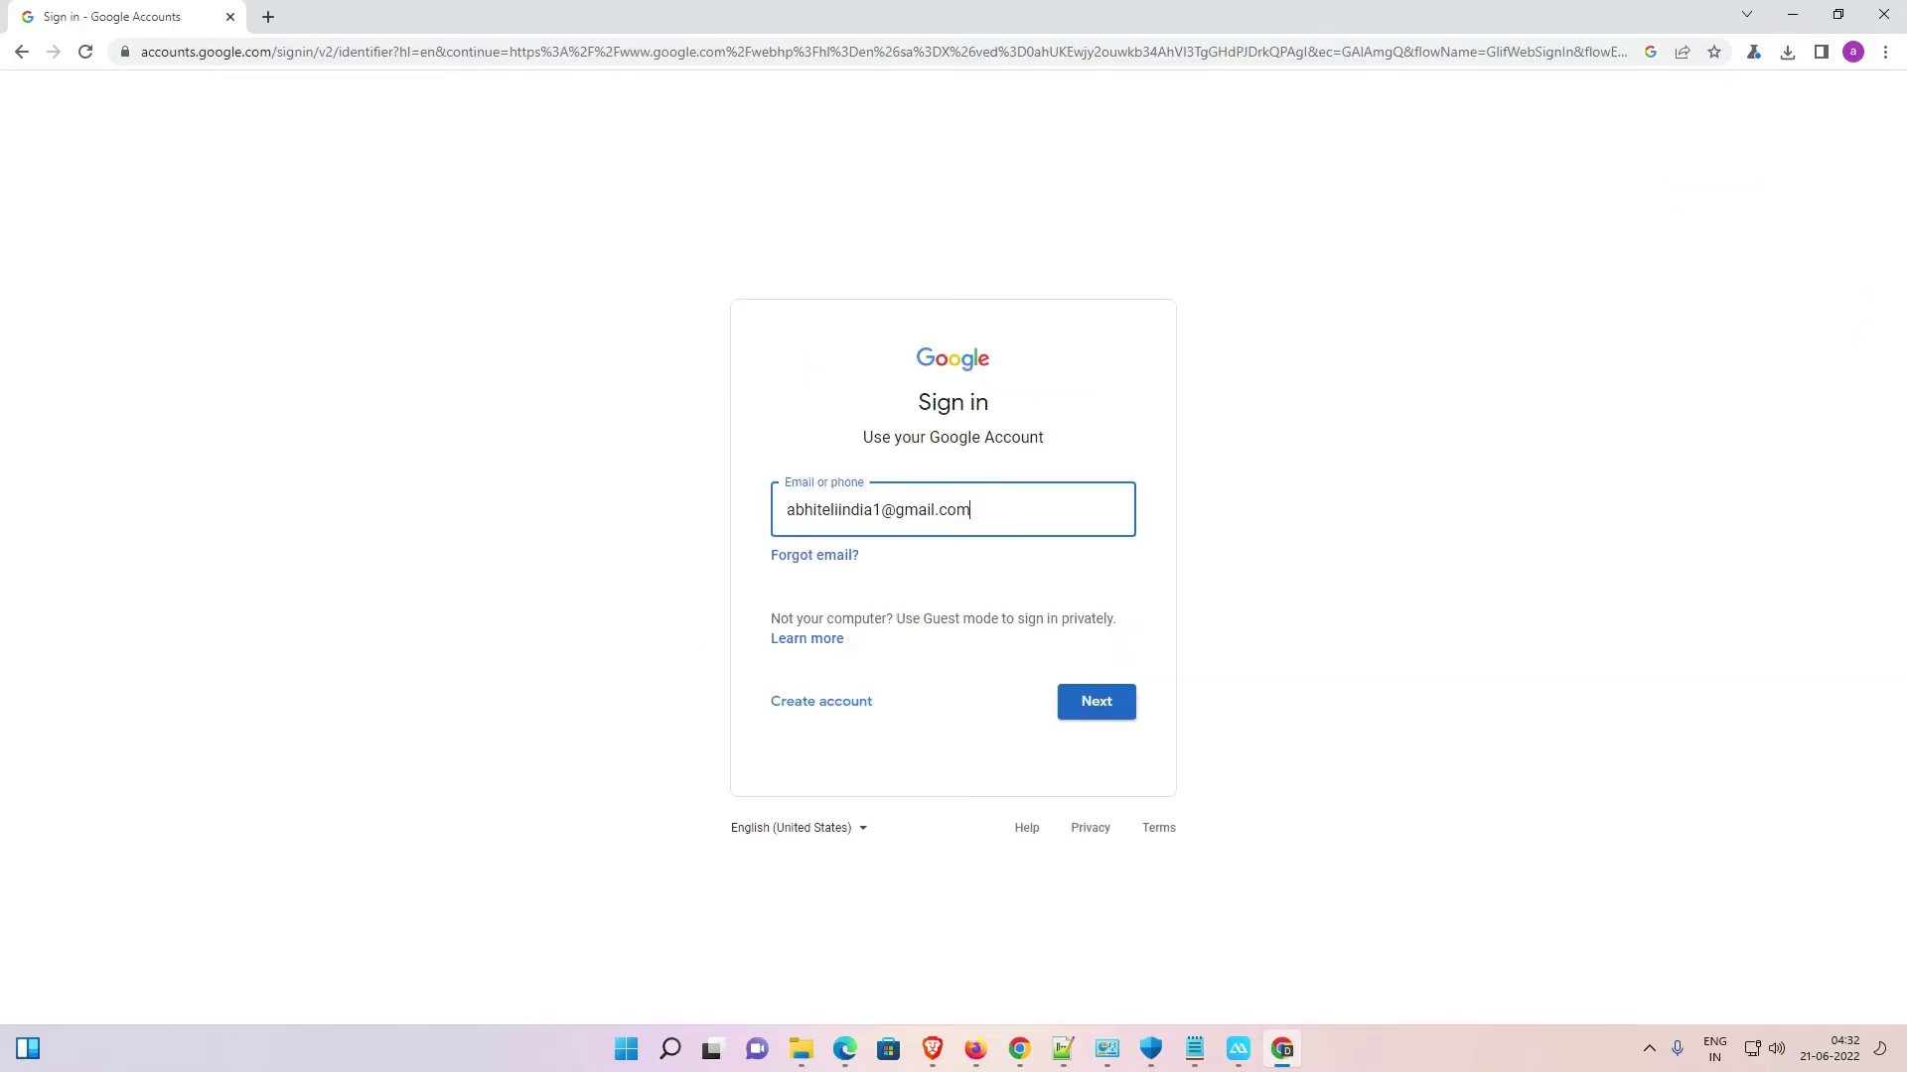
pyautogui.click(1122, 707)
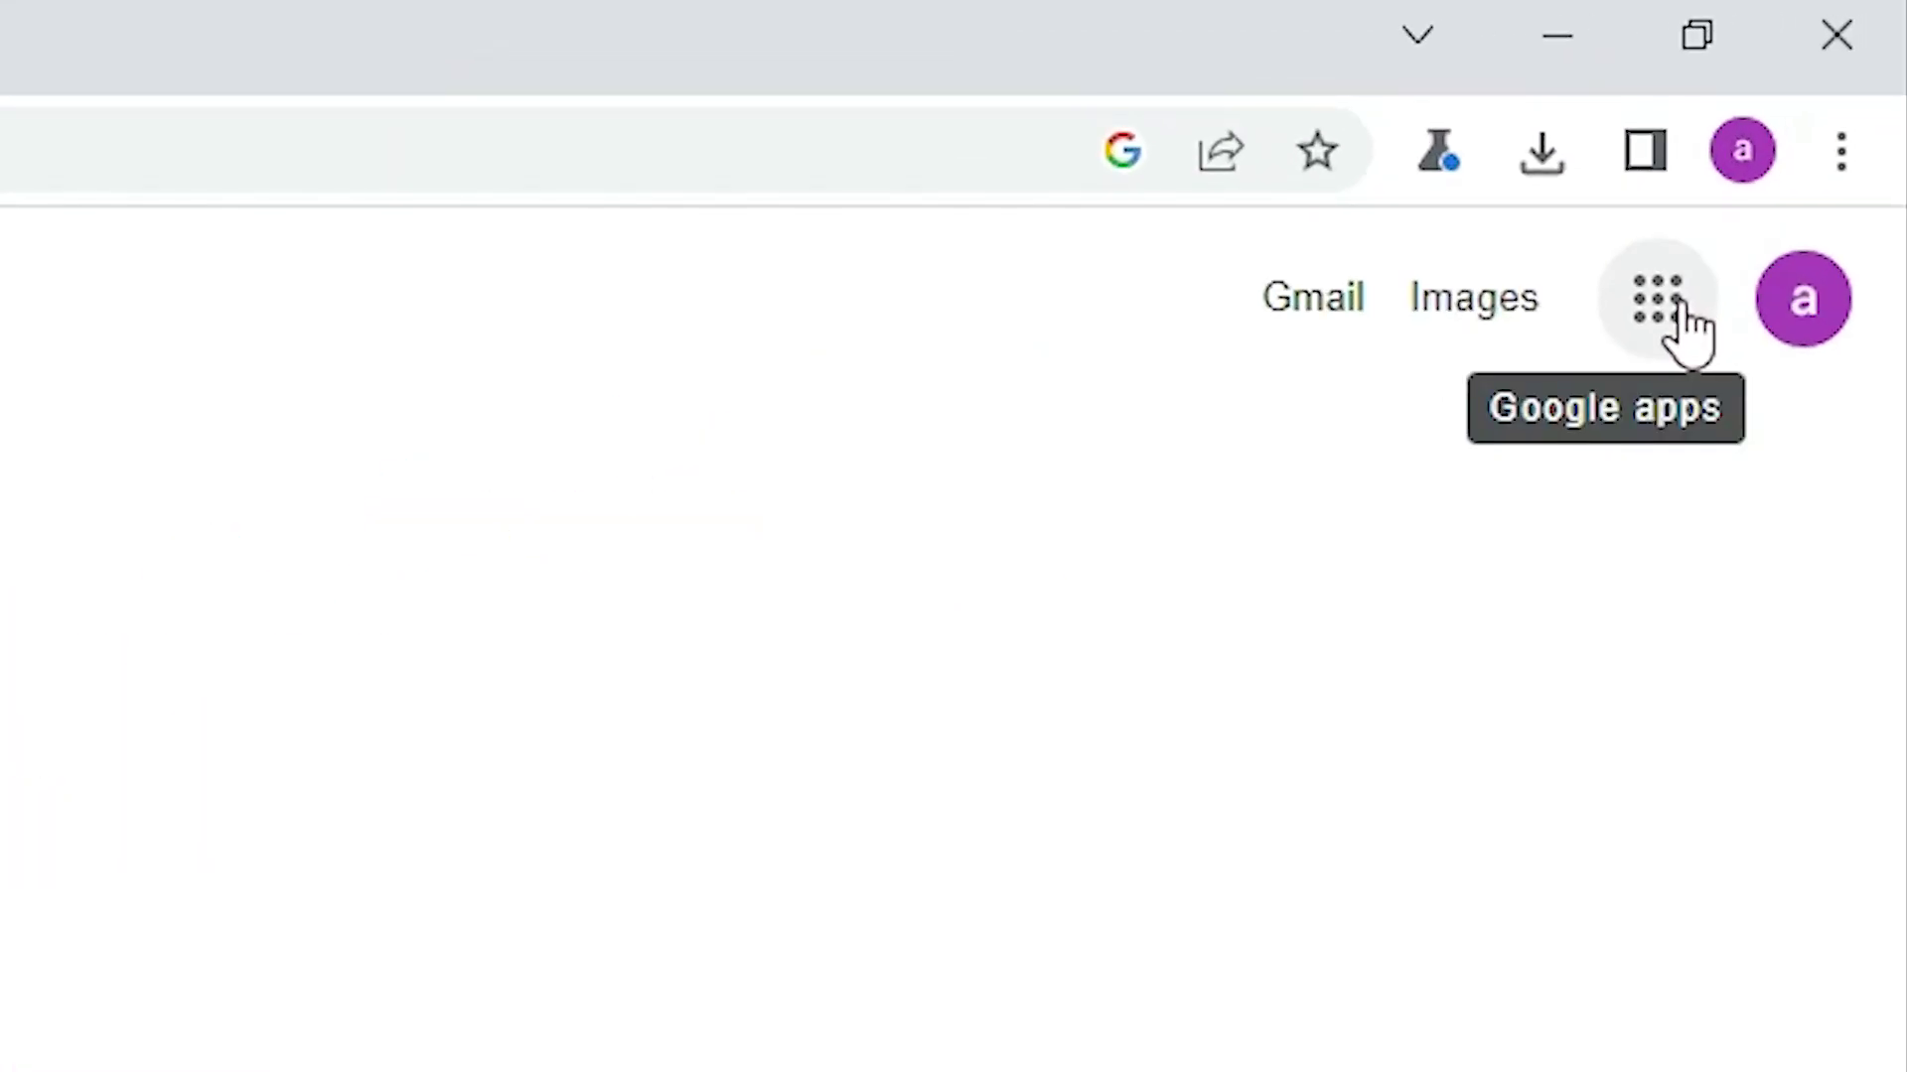
# Open the second account's empty Contacts and bring up the Import contacts dialog
pyautogui.click(1681, 310)
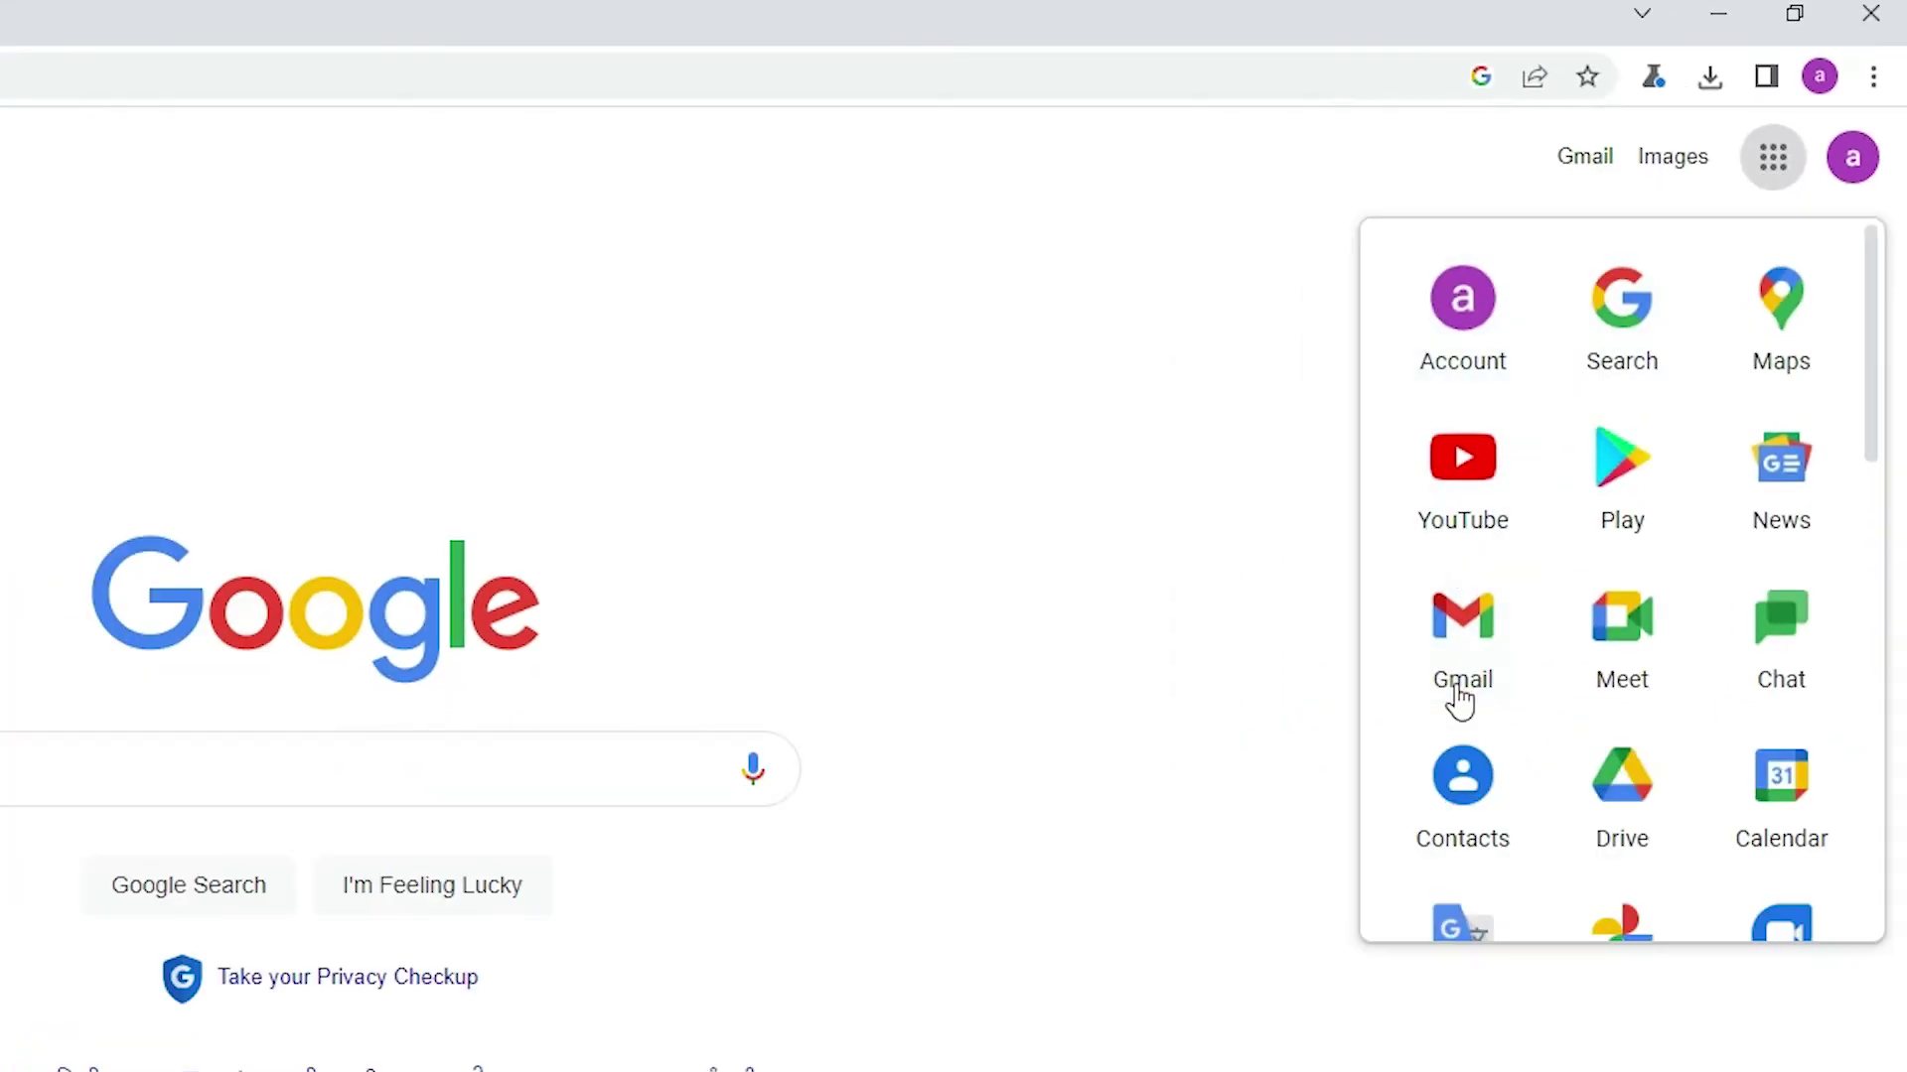
pyautogui.click(1501, 830)
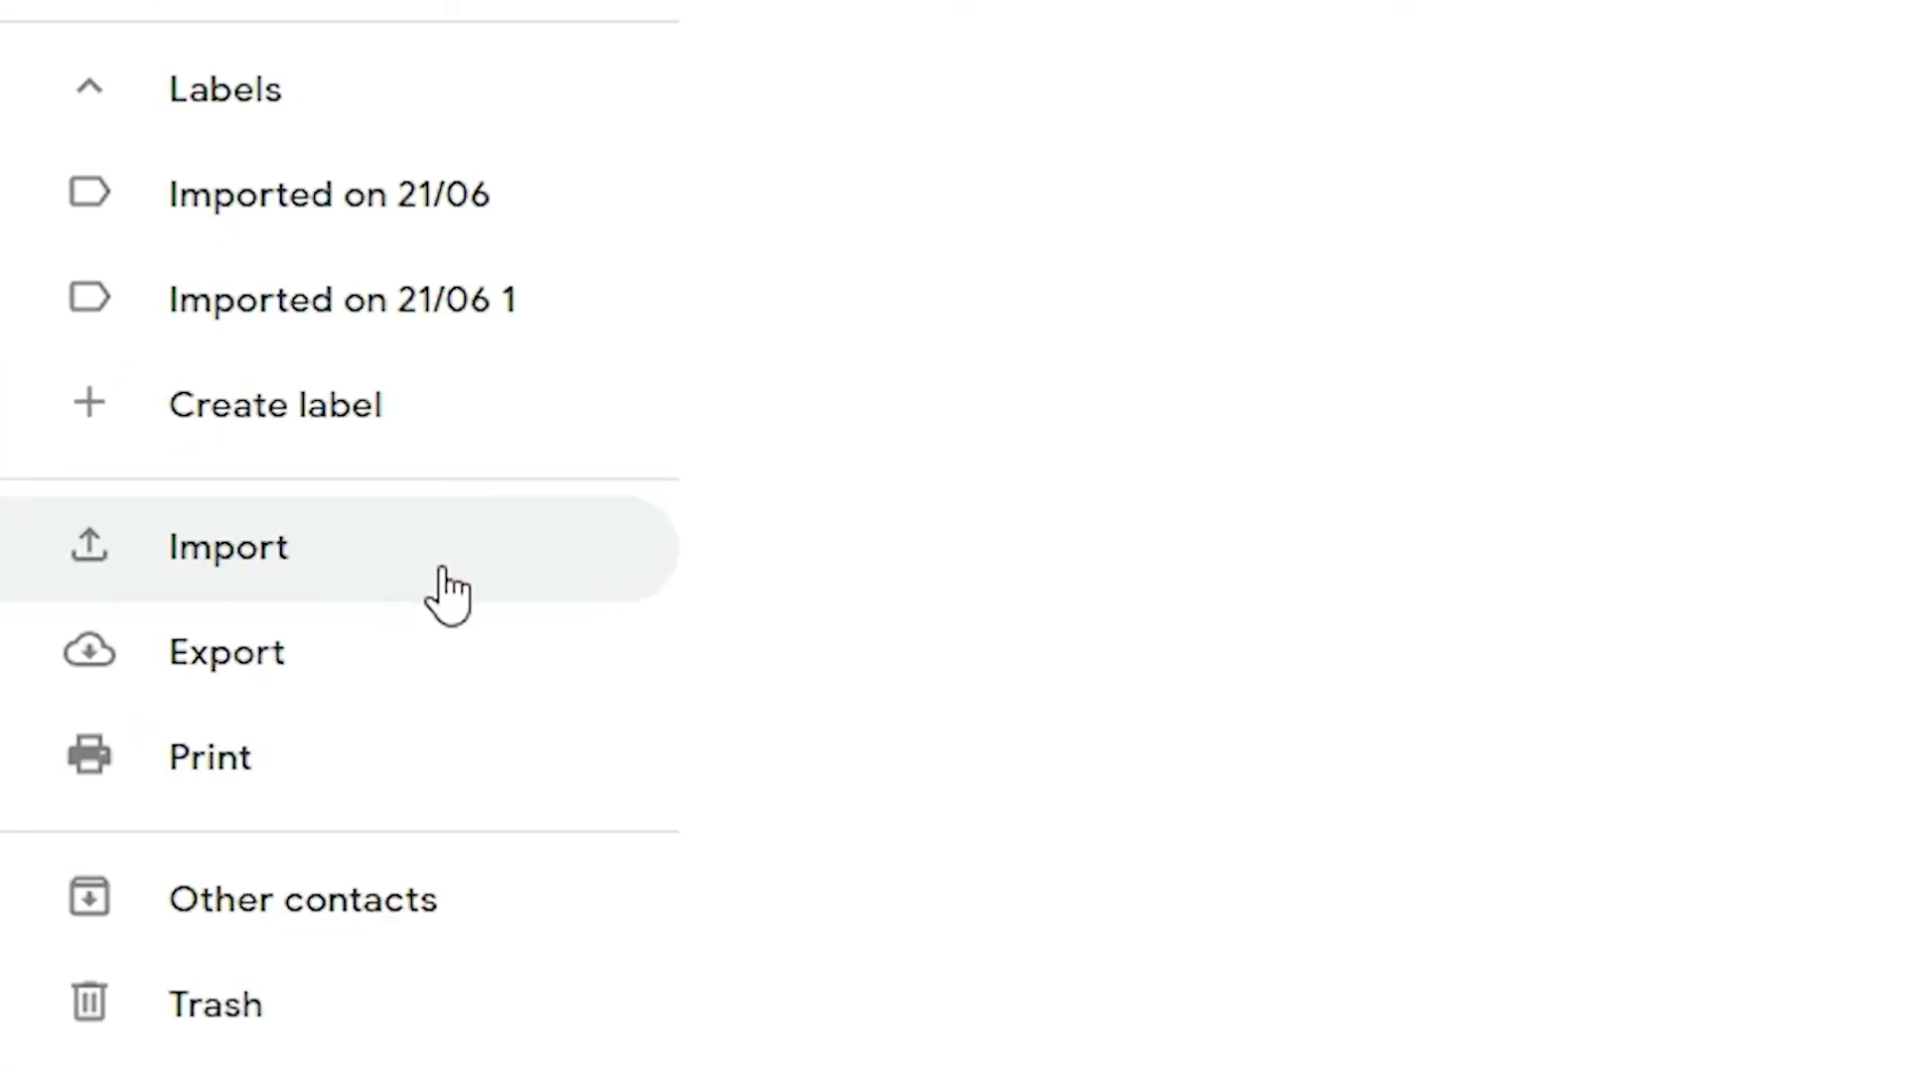
pyautogui.click(359, 556)
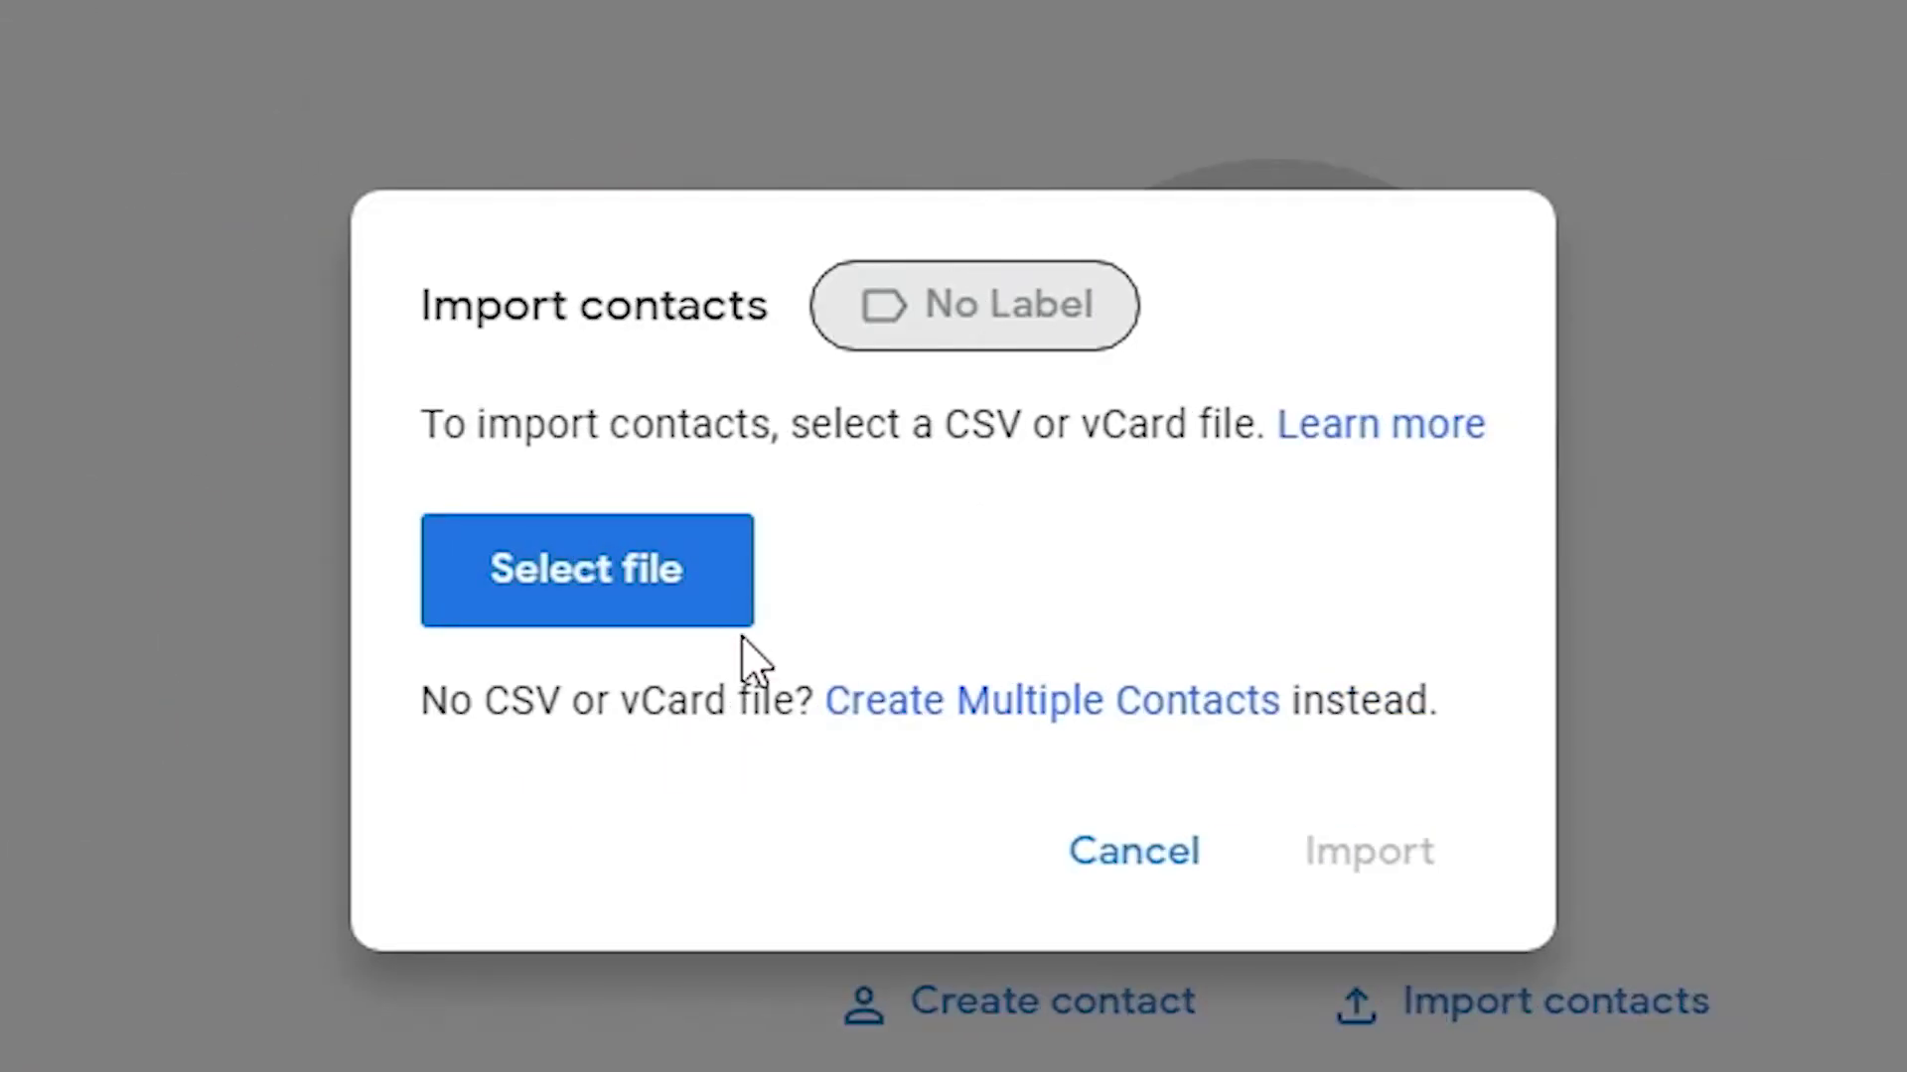
# Choose contacts.csv from the Downloads folder as the file to import
pyautogui.click(502, 566)
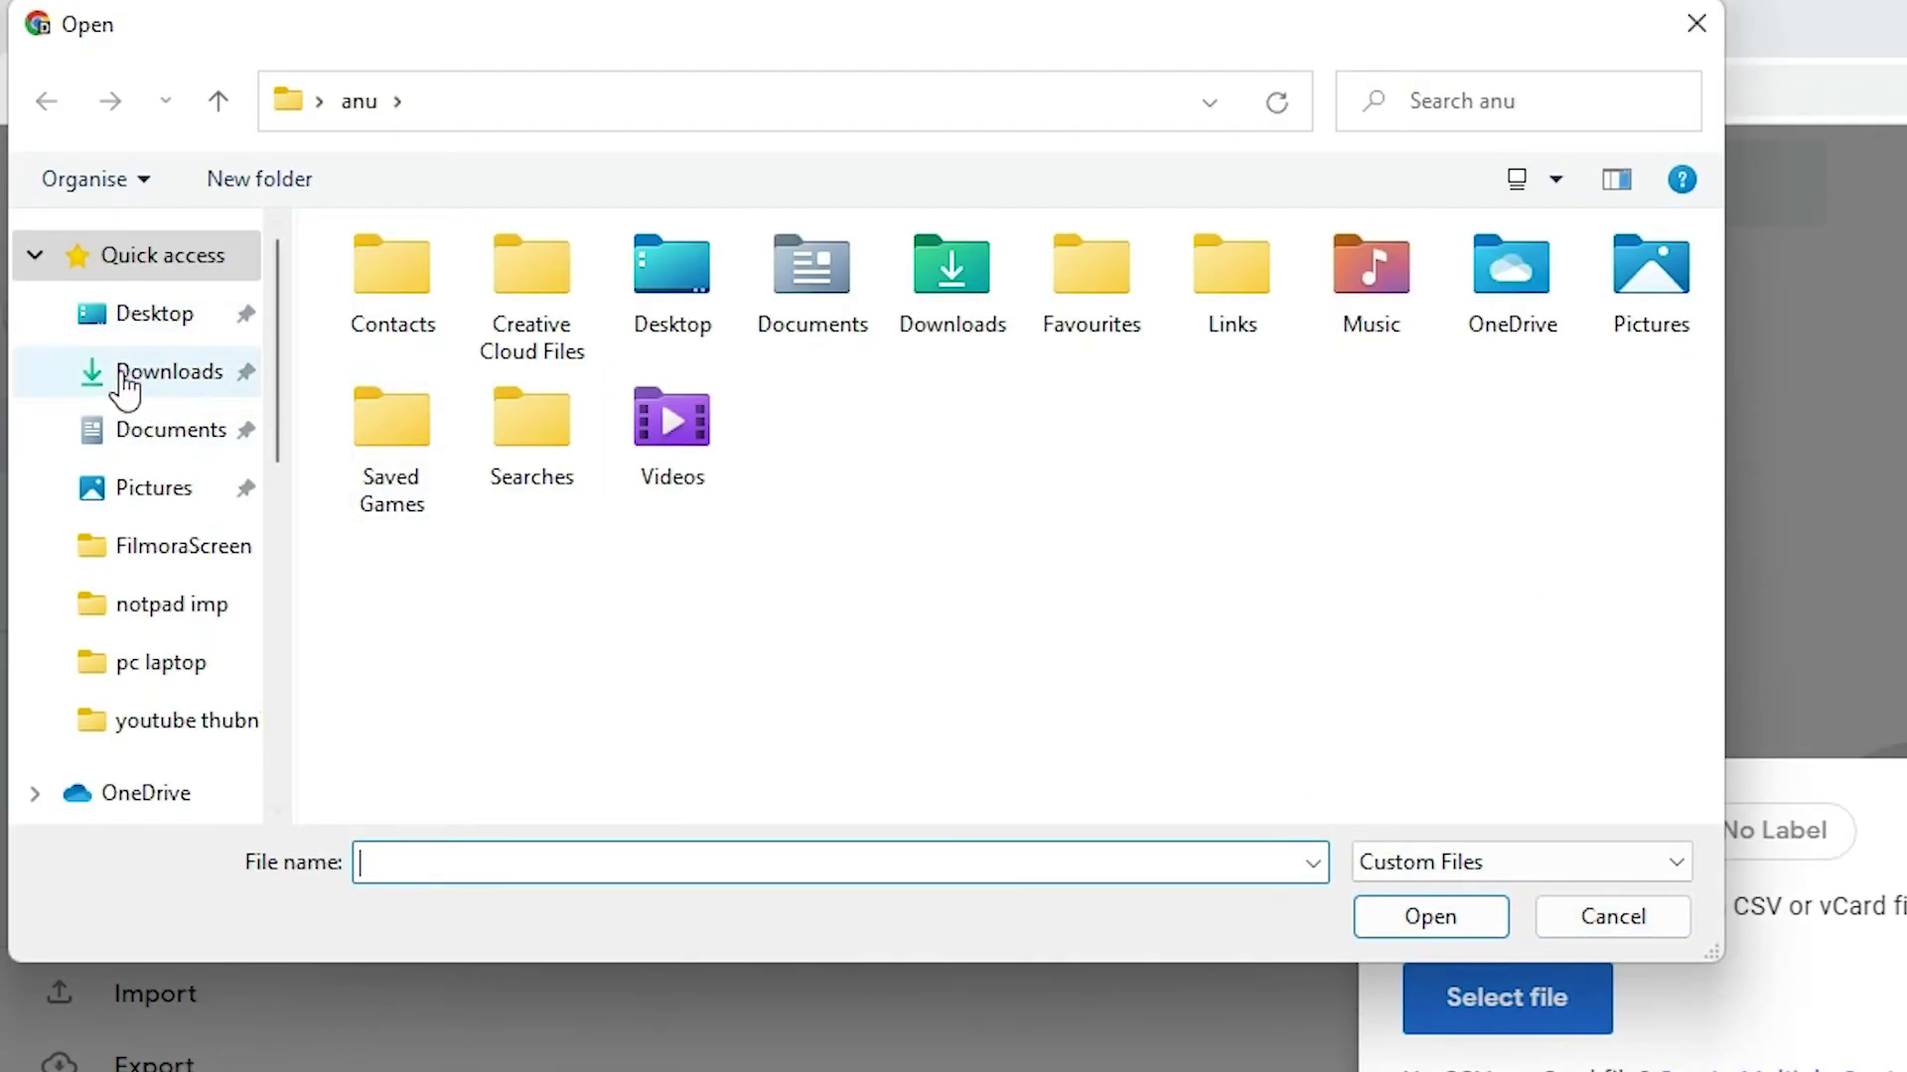
pyautogui.click(203, 385)
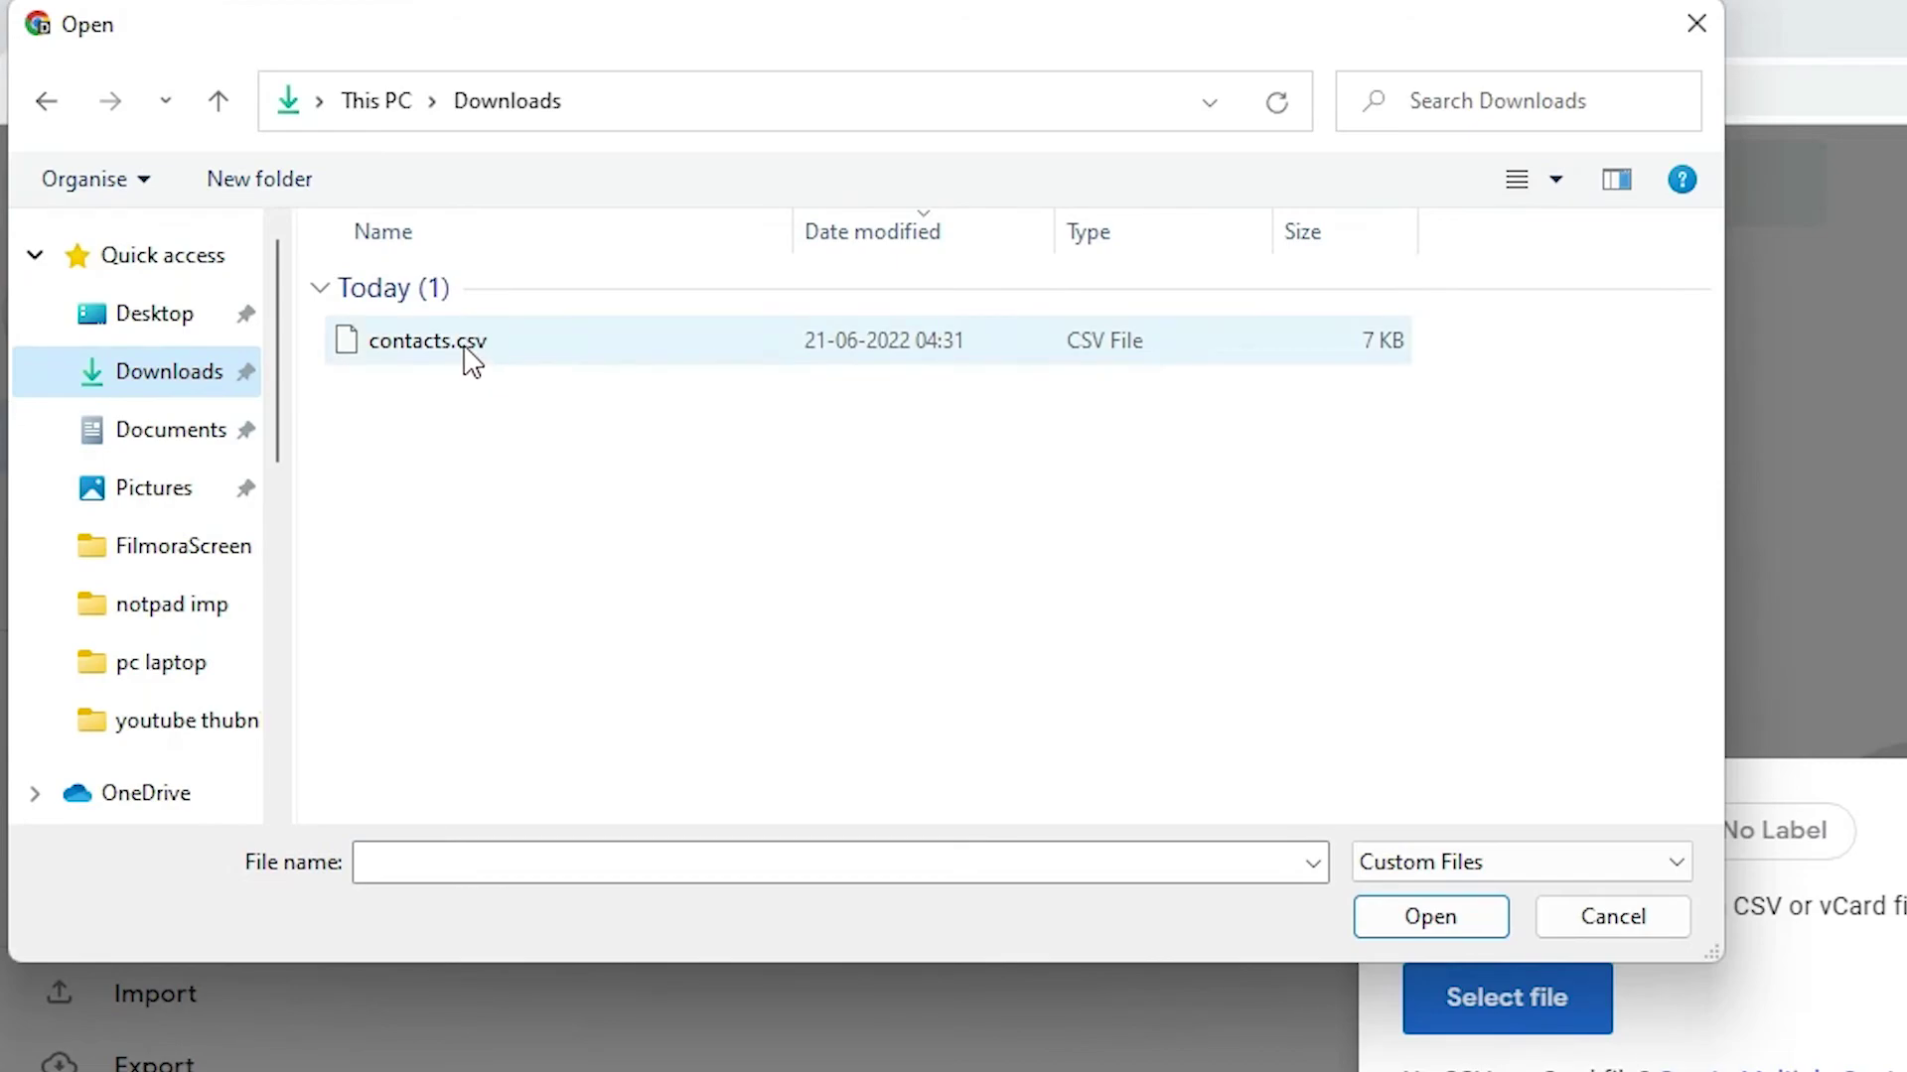
pyautogui.doubleClick(467, 350)
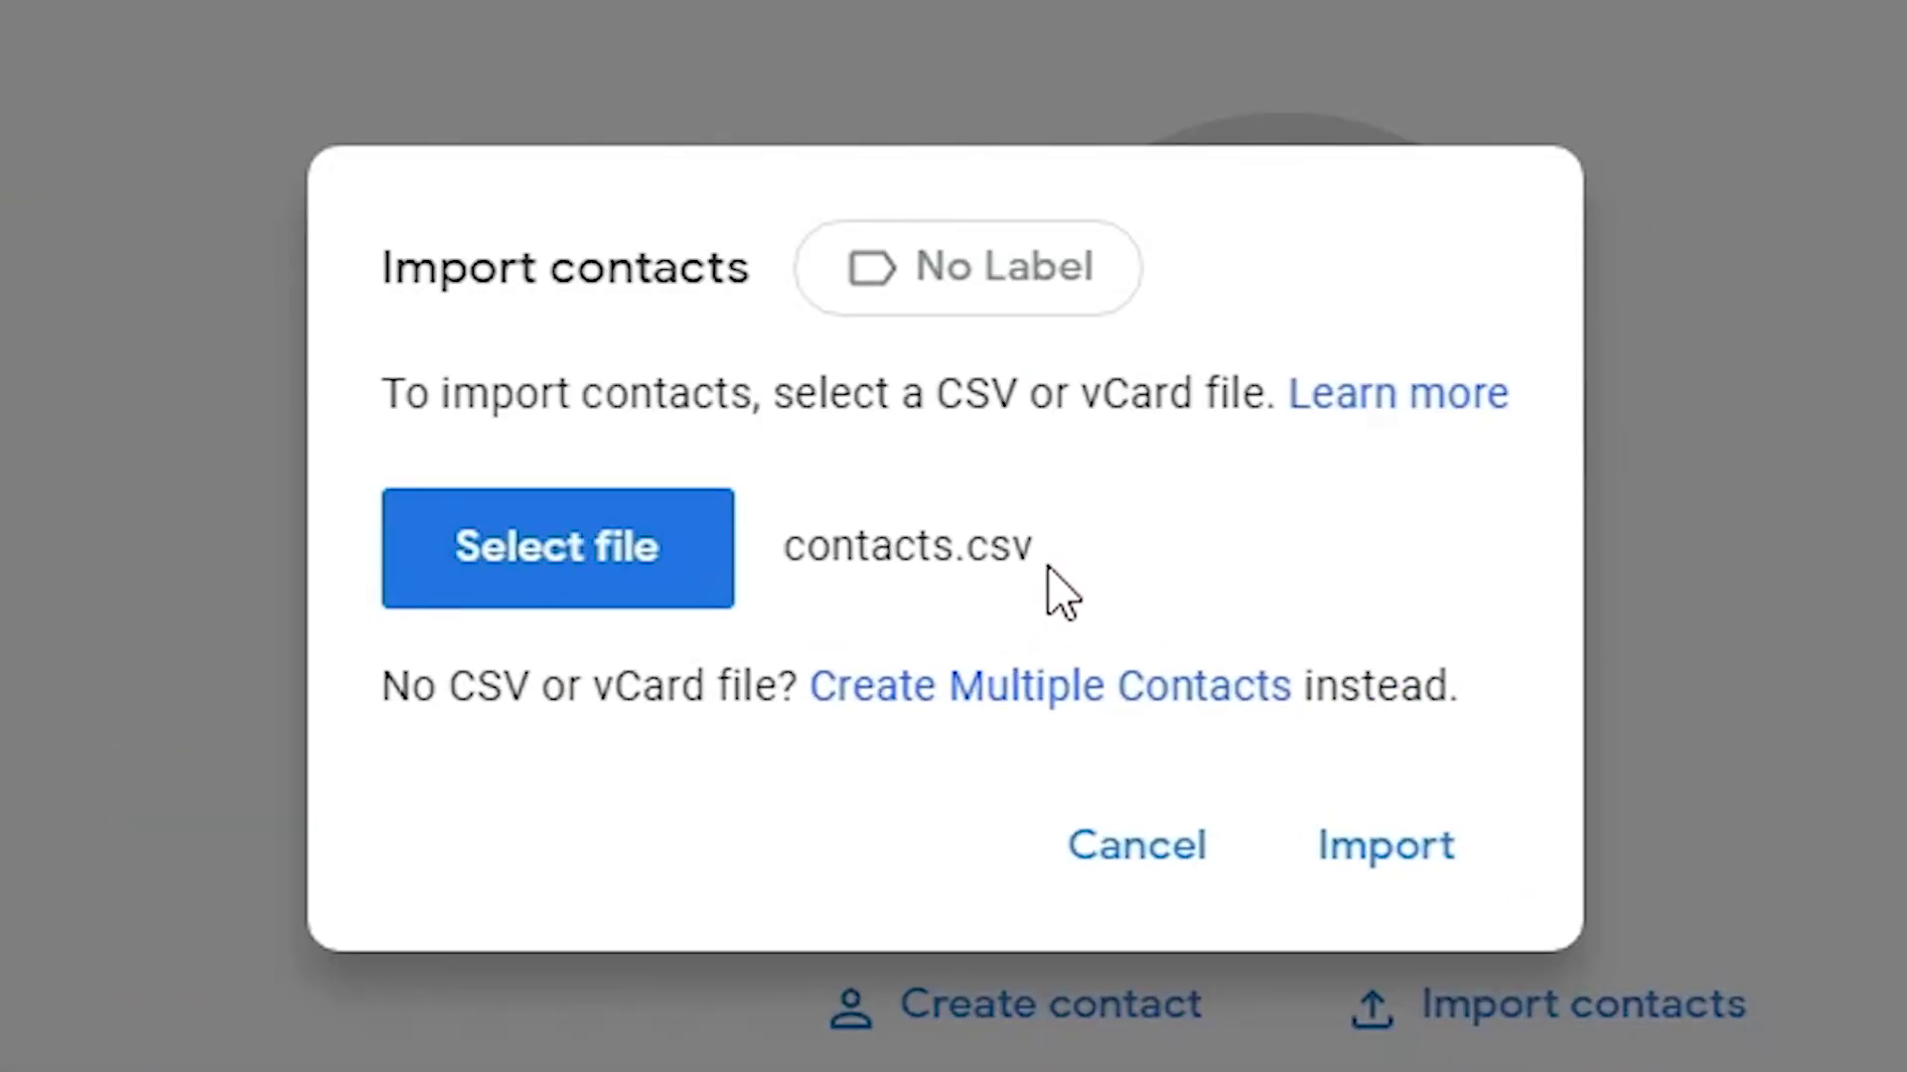
# Import contacts.csv into the second account's Google Contacts
pyautogui.click(1391, 854)
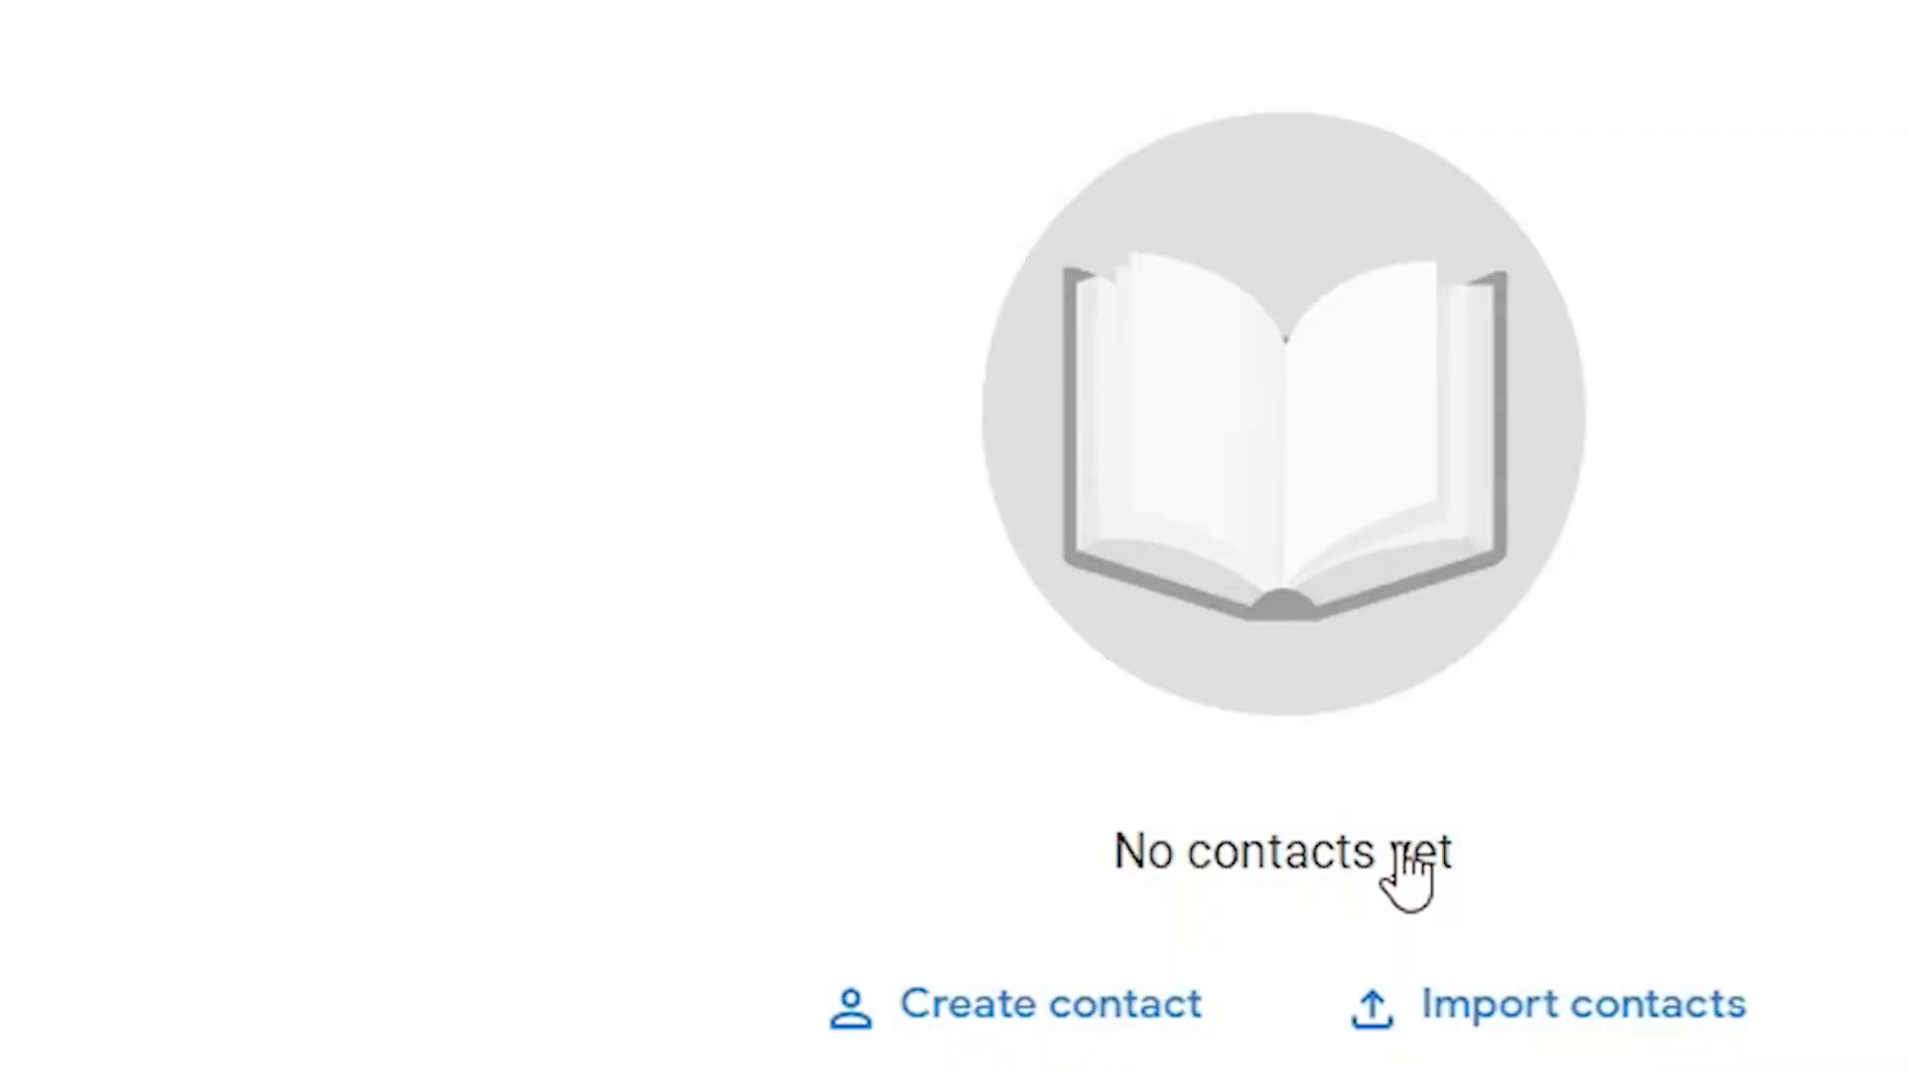